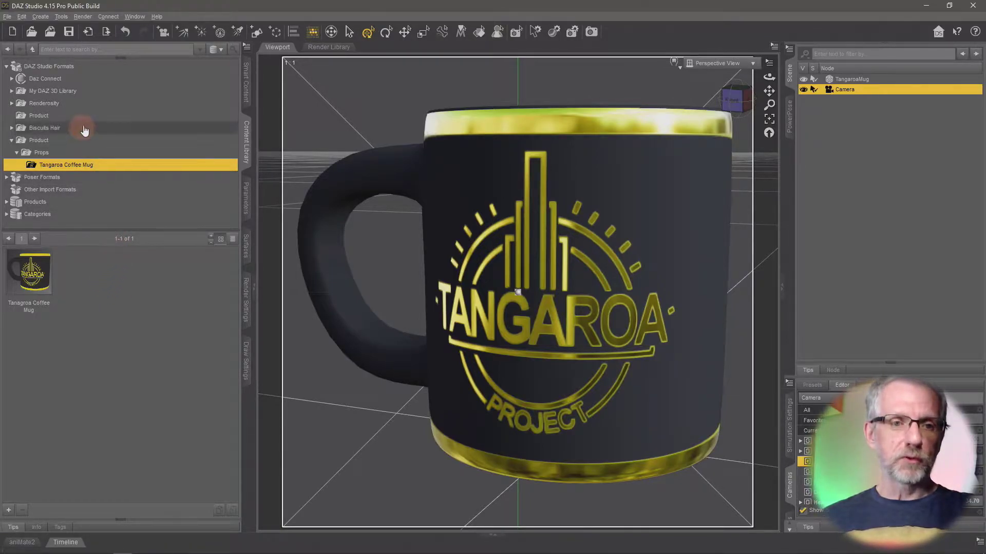
# List the boat Product folder's five items, then open and close its CC0 License.txt in Notepad
pyautogui.click(99, 116)
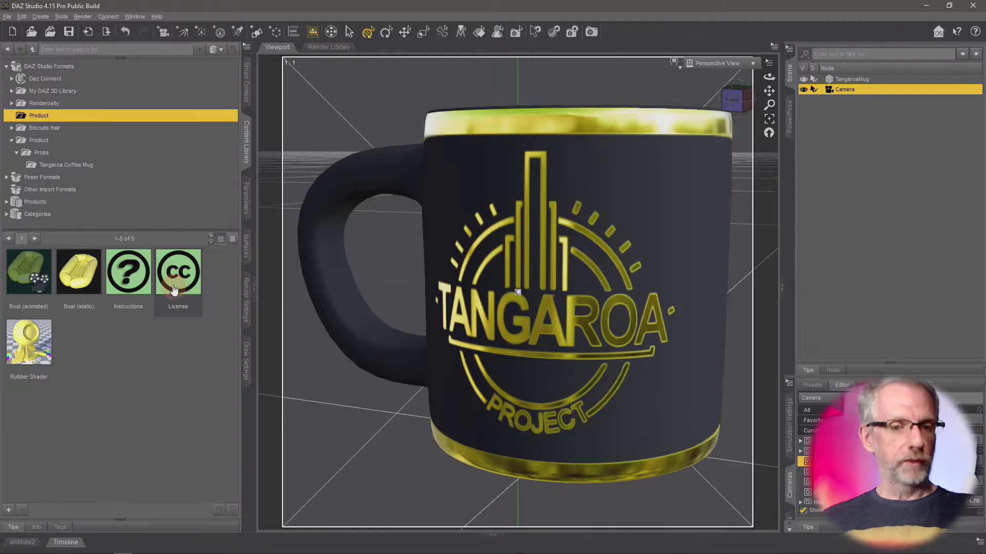
pyautogui.moveTo(178, 272)
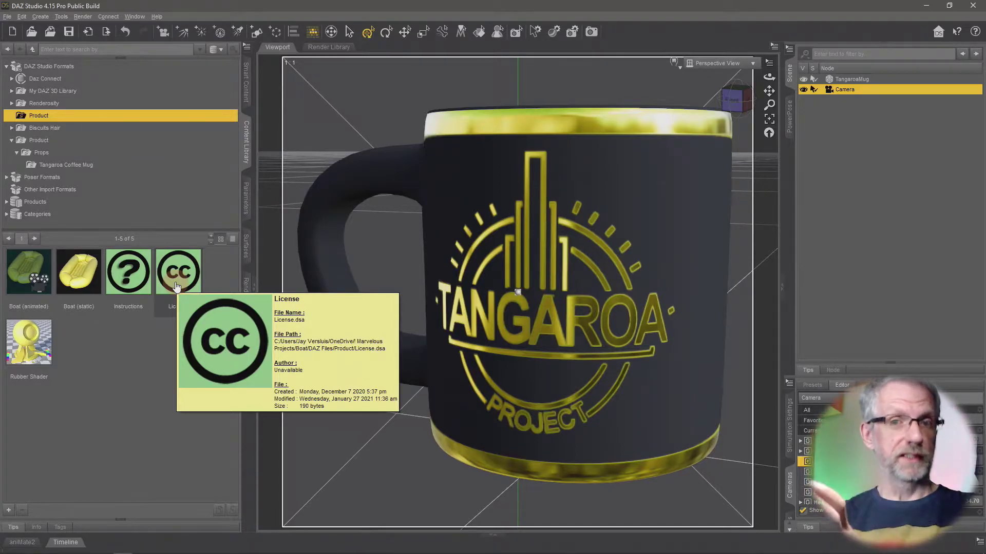
pyautogui.doubleClick(177, 274)
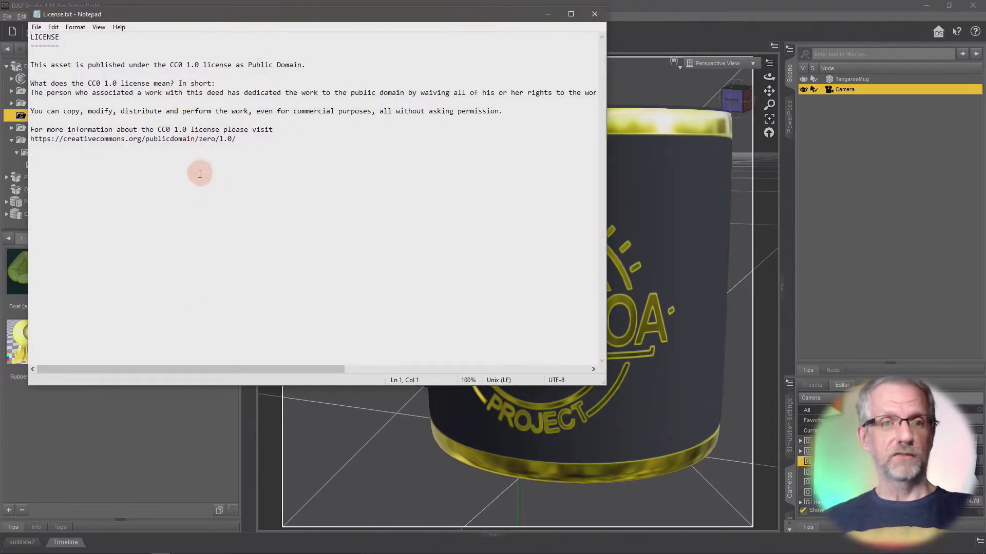
pyautogui.click(595, 18)
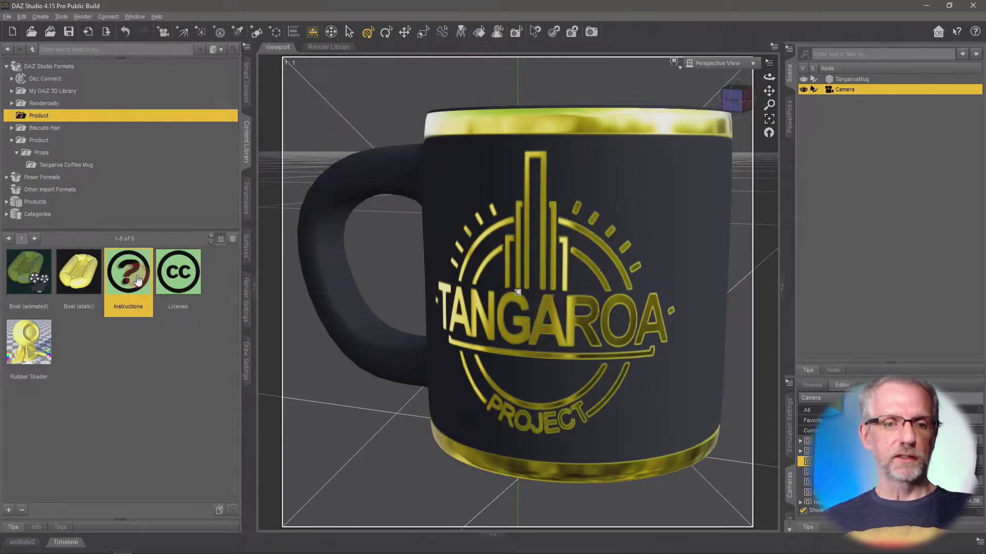
# Switch to Firefox and close the Inflatable Boat Ko-fi tab, keeping the Tangaroa Coffee Mug tab
pyautogui.hotkey('alt', 'Tab')
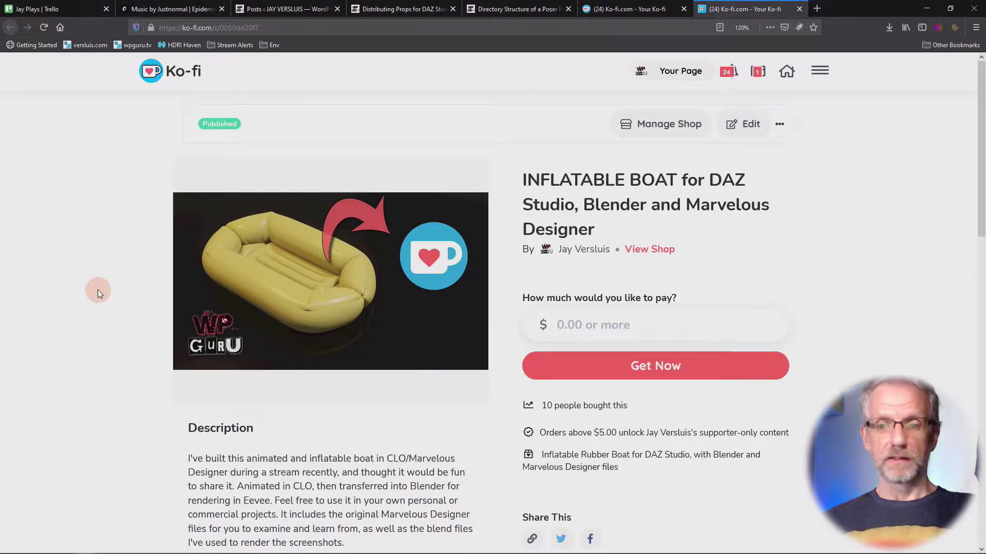
pyautogui.scroll(-3, 98, 290)
pyautogui.scroll(-3, 97, 290)
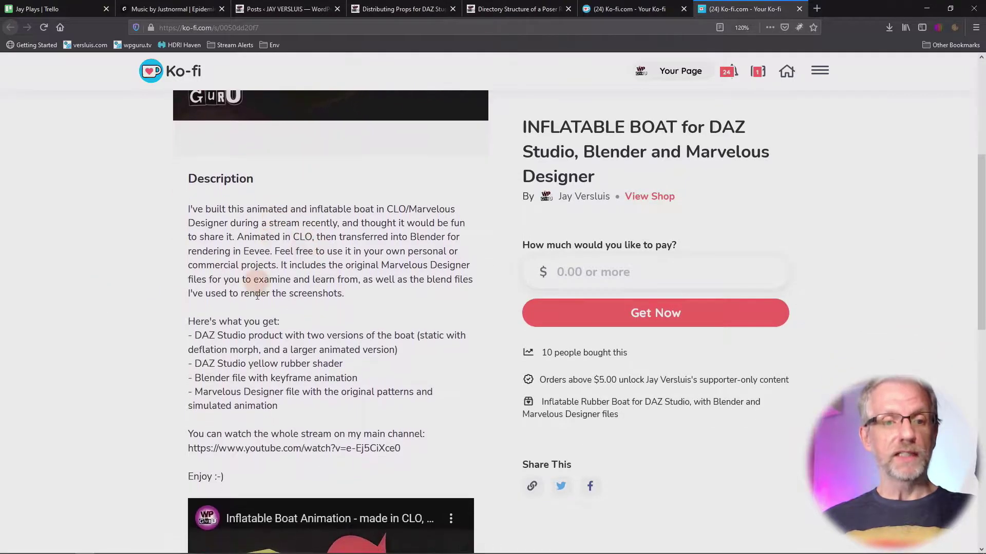
pyautogui.scroll(6, 262, 309)
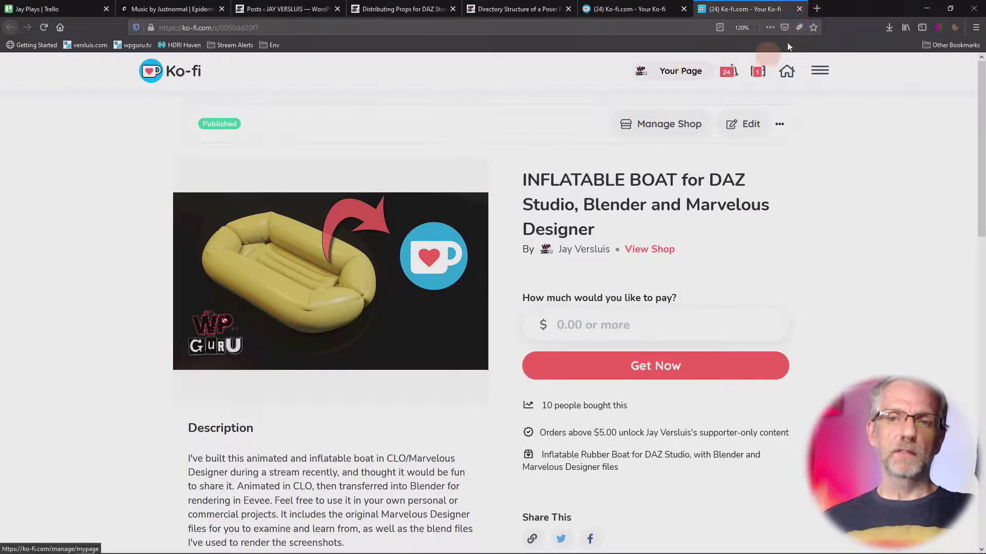
pyautogui.click(799, 11)
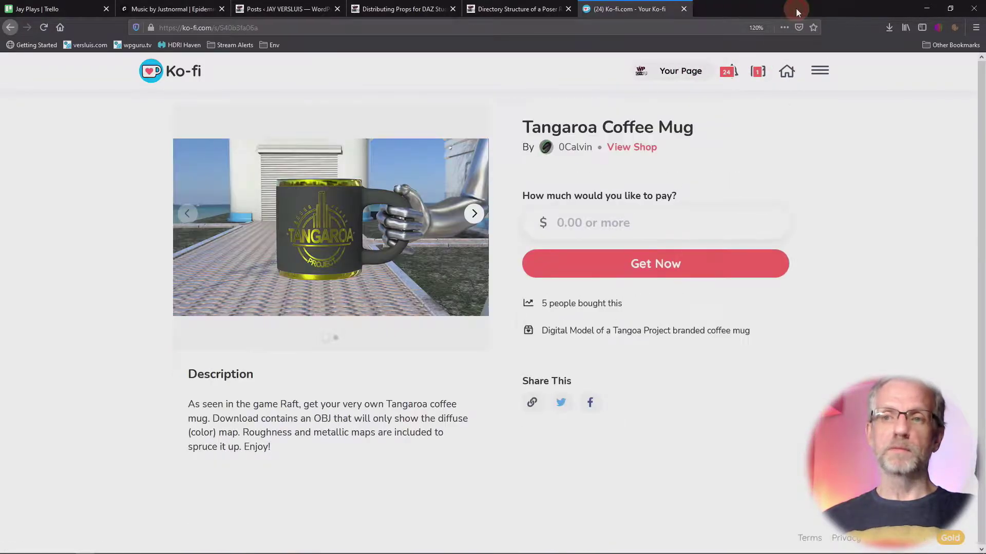
# Minimize Firefox and browse to the boat's Product folder from the Content Library
pyautogui.click(937, 10)
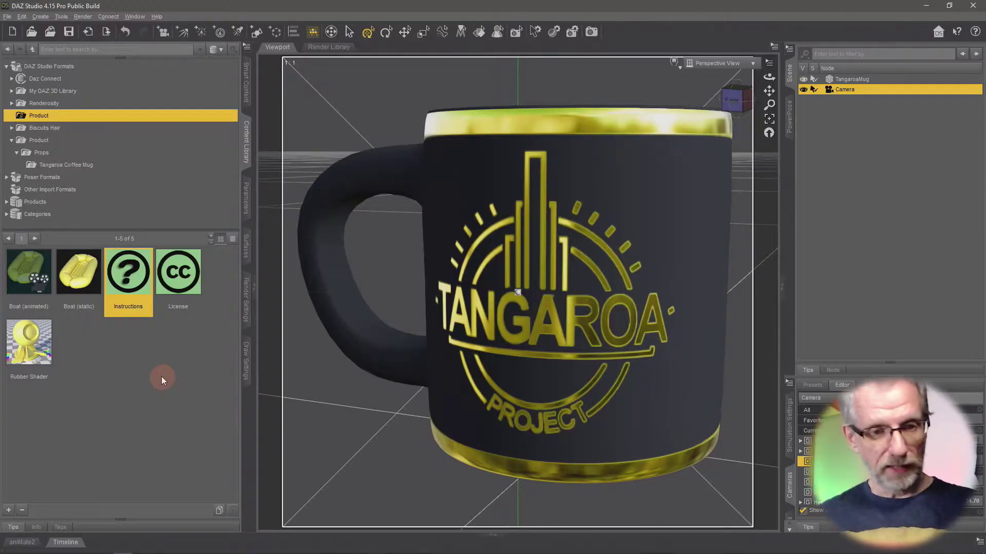
pyautogui.rightClick(118, 351)
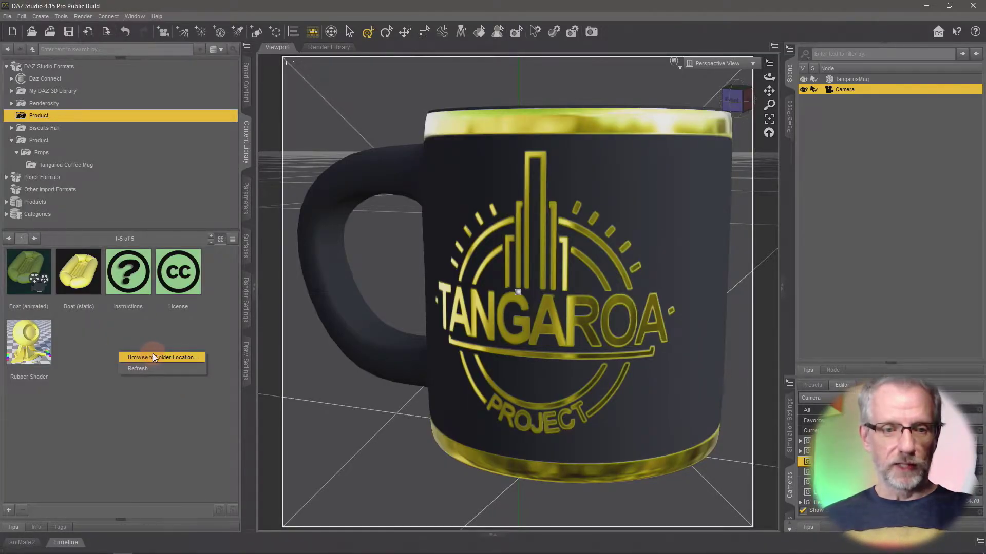
pyautogui.click(171, 357)
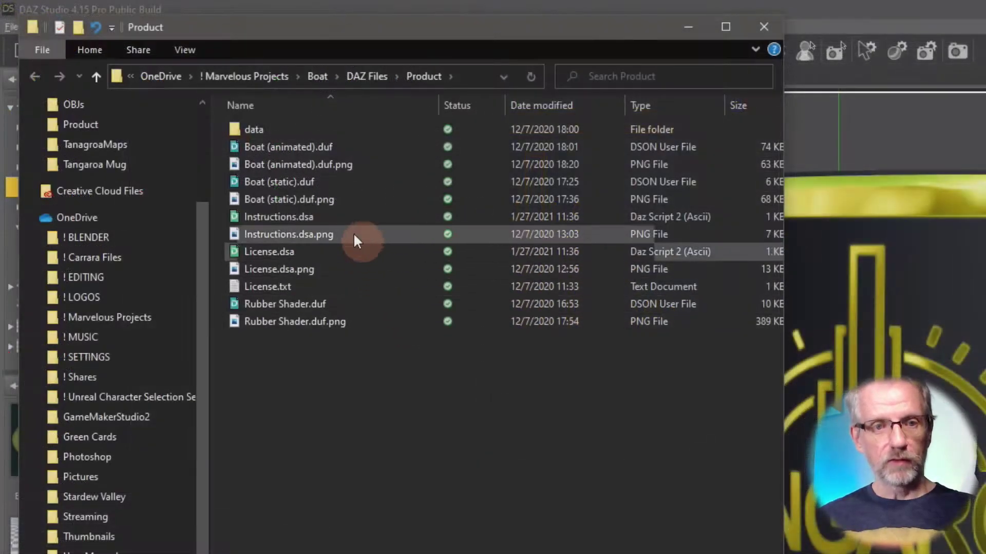
# Open Instructions.dsa in Visual Studio Code from File Explorer
pyautogui.click(337, 216)
pyautogui.keyDown('ctrl'); pyautogui.click(347, 234); pyautogui.keyUp('ctrl')
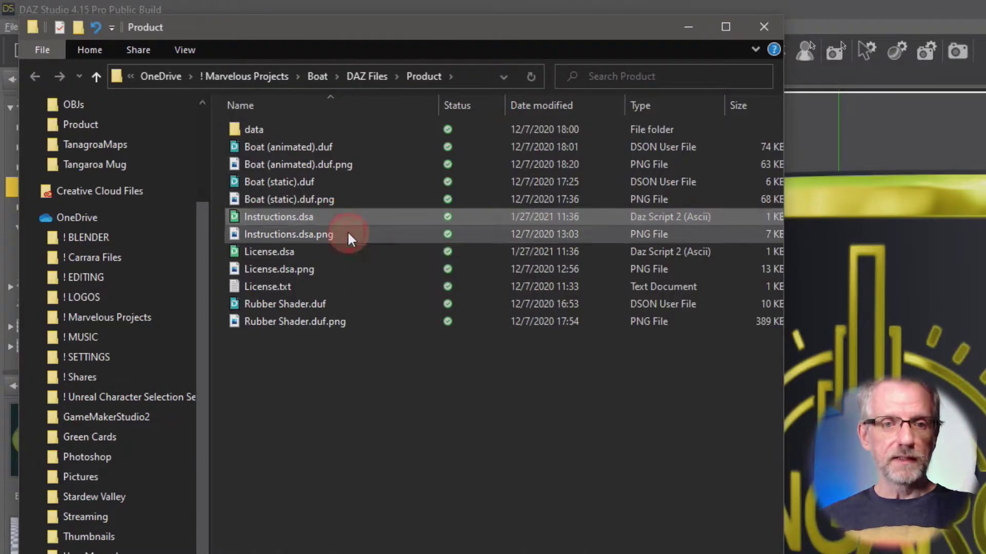
pyautogui.keyDown('ctrl'); pyautogui.click(390, 251); pyautogui.keyUp('ctrl')
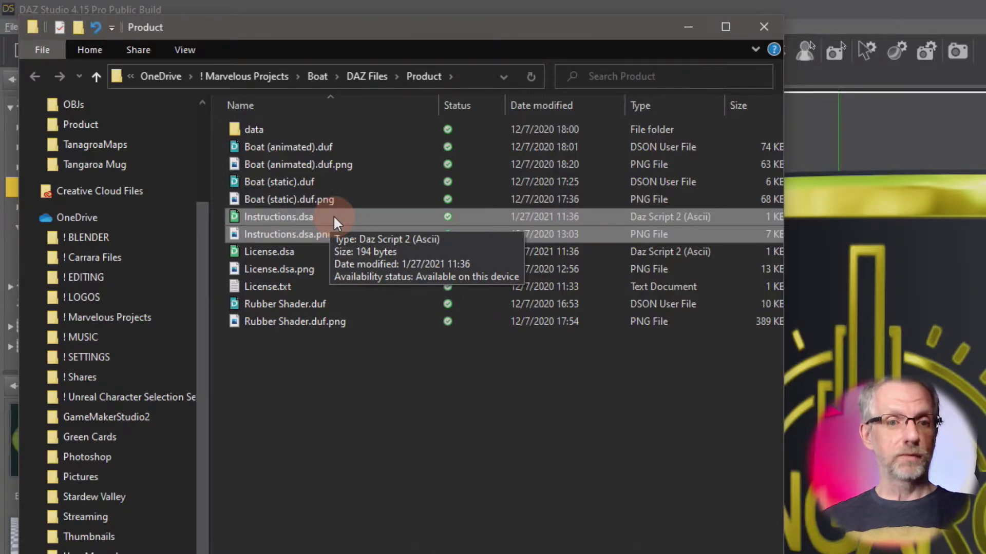
pyautogui.click(333, 219)
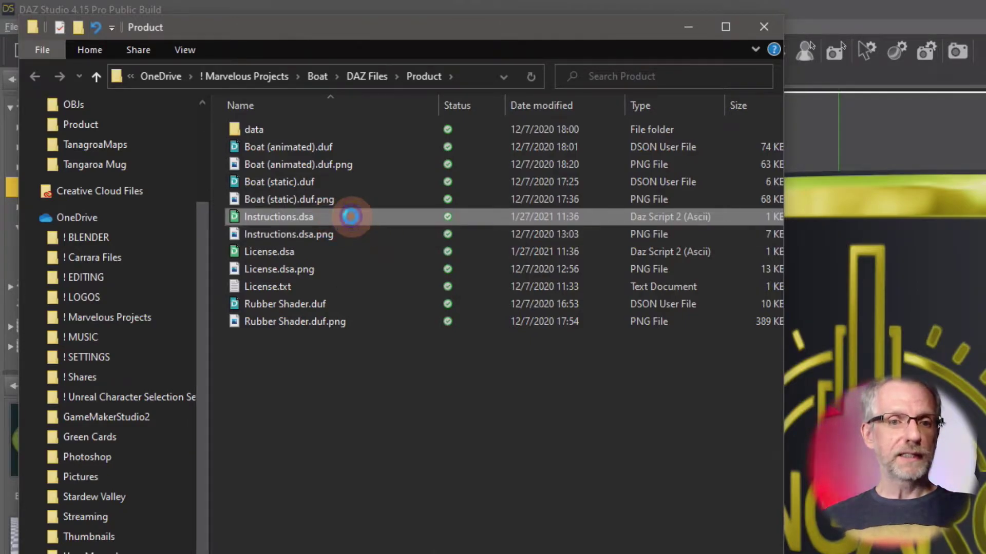
pyautogui.rightClick(350, 222)
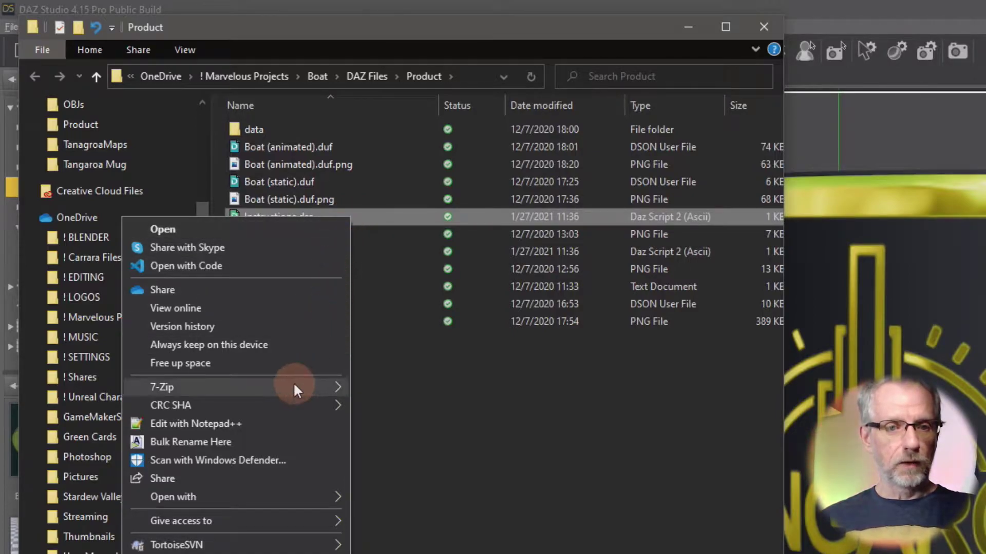
pyautogui.moveTo(174, 497)
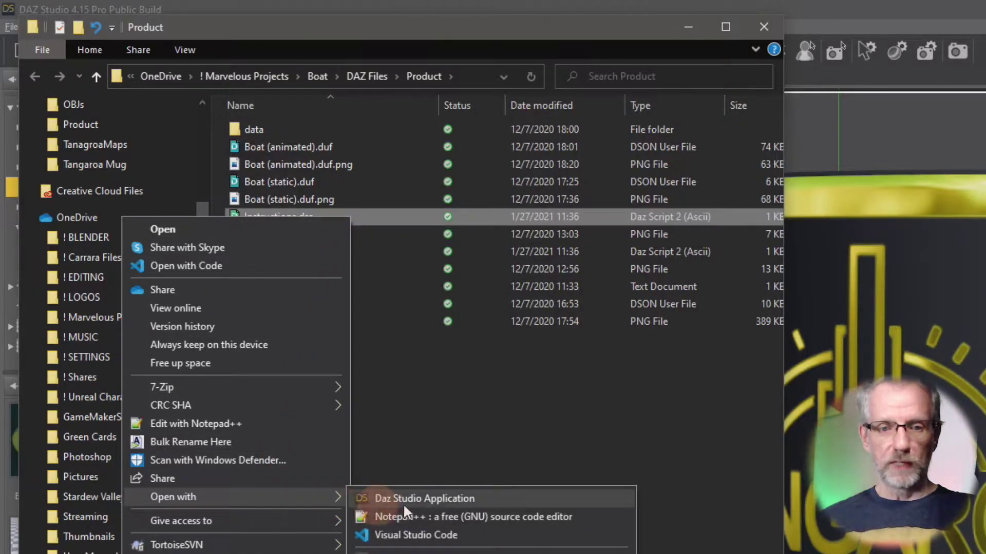
pyautogui.click(461, 538)
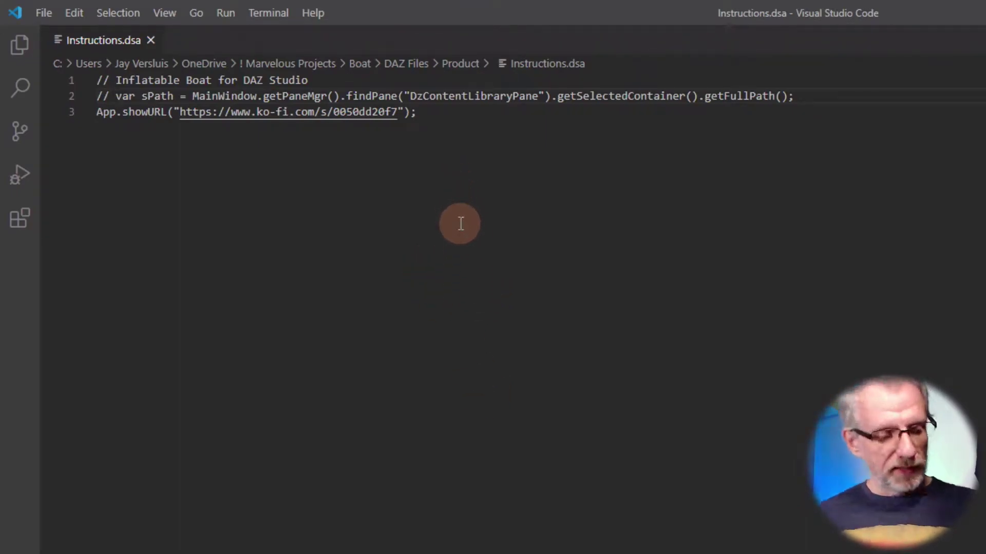
# Delete the commented-out '// var sPath' line from Instructions.dsa
pyautogui.click(806, 98)
pyautogui.moveTo(806, 97); pyautogui.dragTo(68, 99)
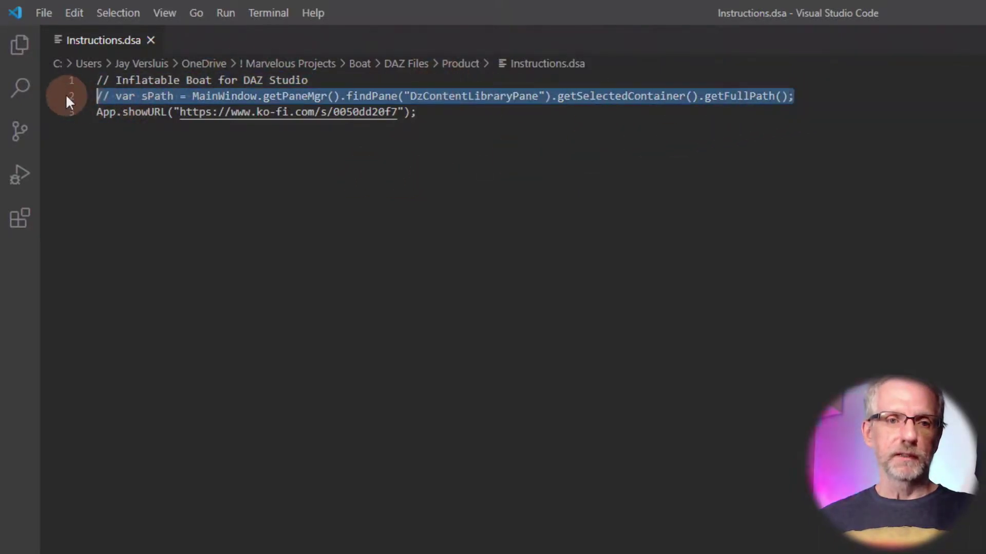
pyautogui.press('Delete')
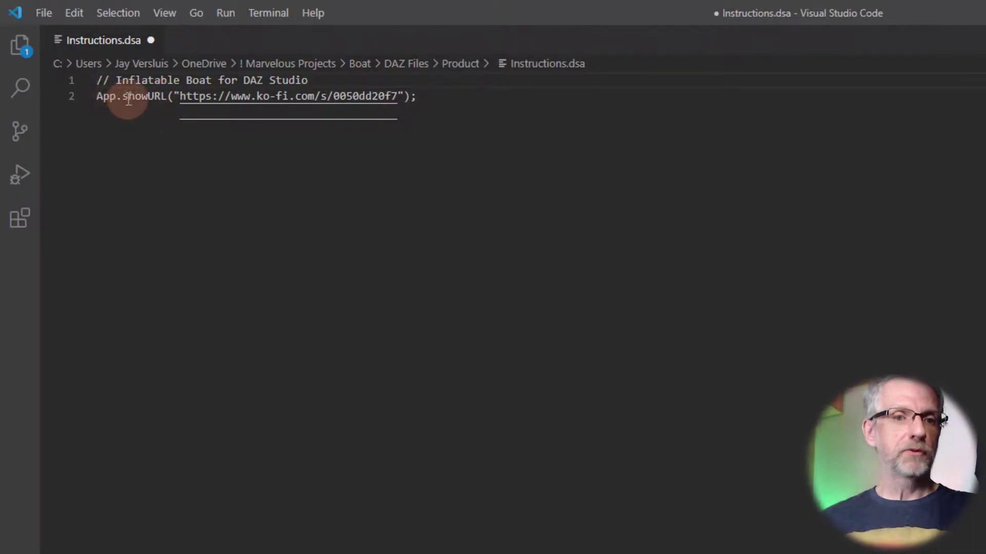
# Highlight the Ko-fi URL and the showURL line, then return to File Explorer
pyautogui.moveTo(181, 96); pyautogui.dragTo(398, 96)
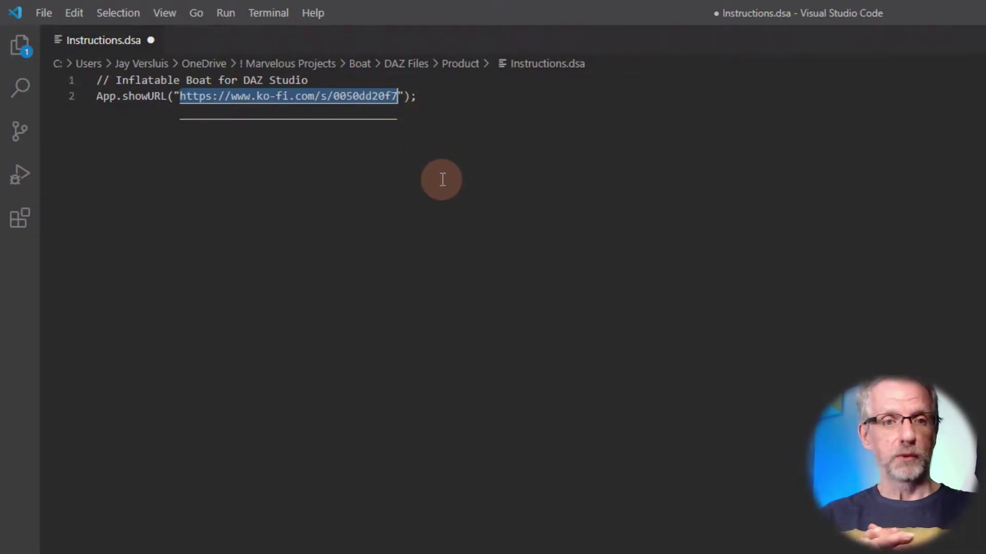
pyautogui.click(450, 96)
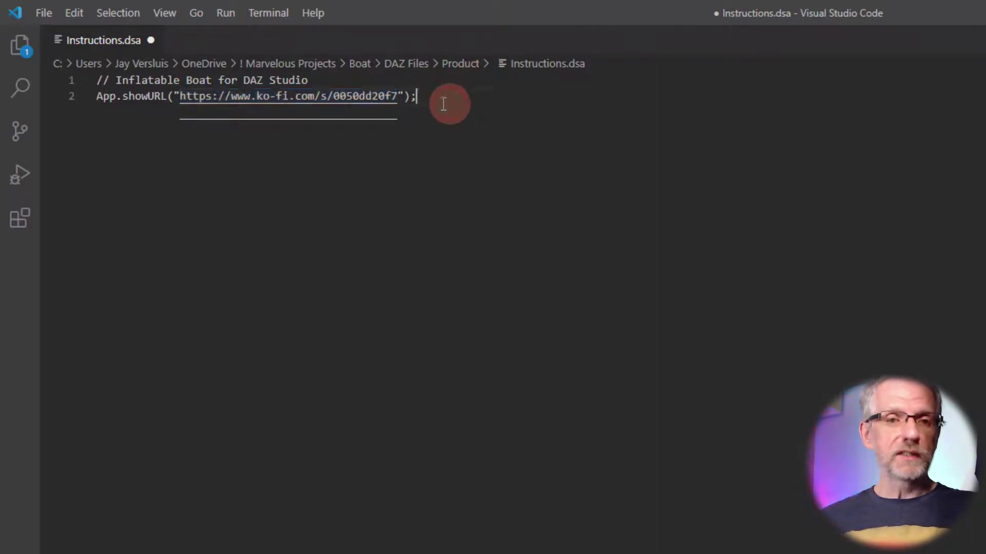
pyautogui.keyDown('shift'); pyautogui.moveTo(229, 100); pyautogui.dragTo(99, 97); pyautogui.keyUp('shift')
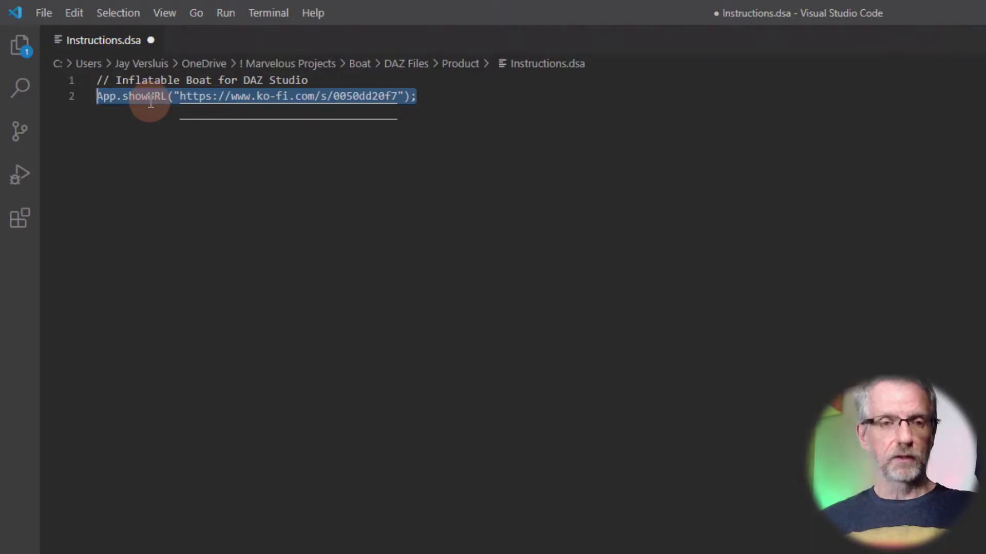
pyautogui.hotkey('alt', 'Tab')
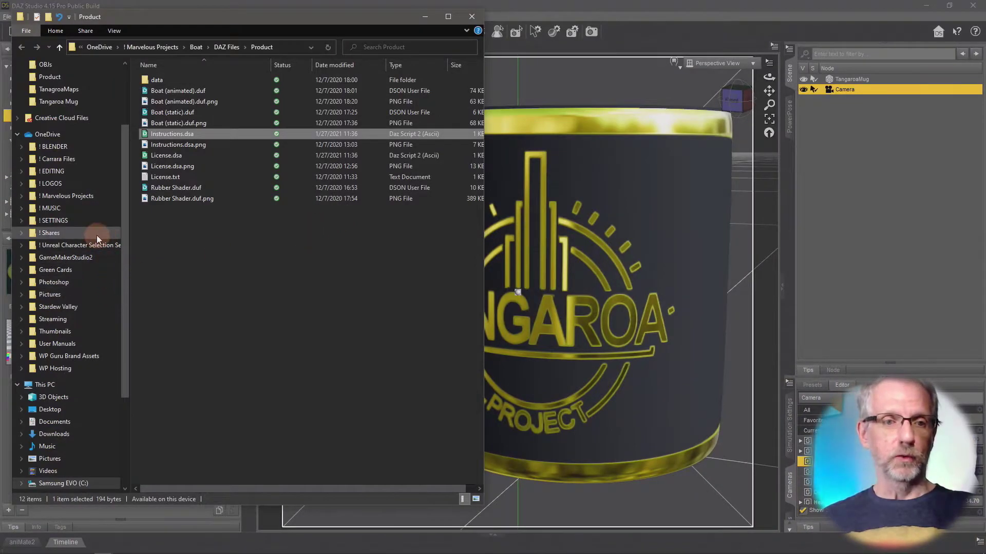
pyautogui.scroll(3, 97, 235)
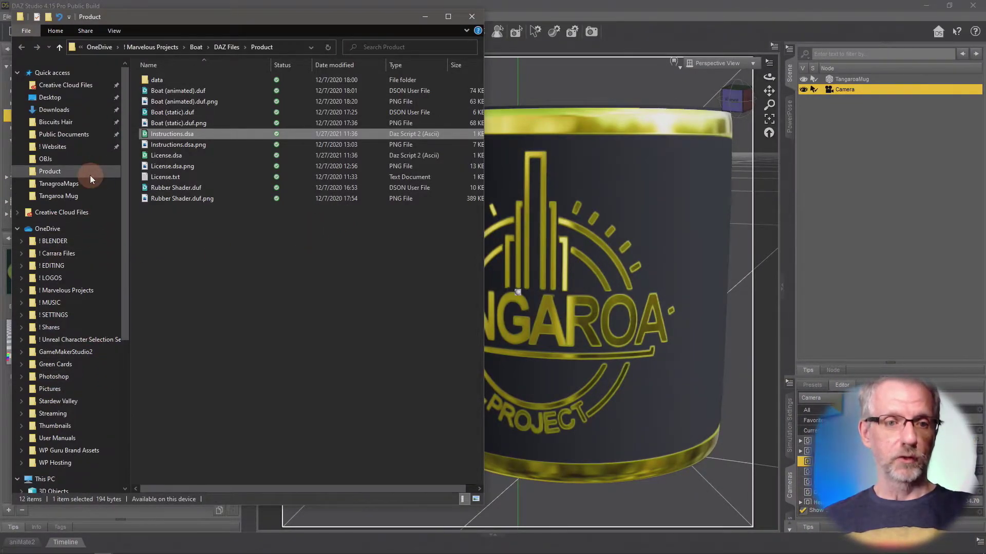
# Go to Desktop > Product > Props > Tangaroa Coffee Mug and right-click its empty folder area
pyautogui.click(50, 97)
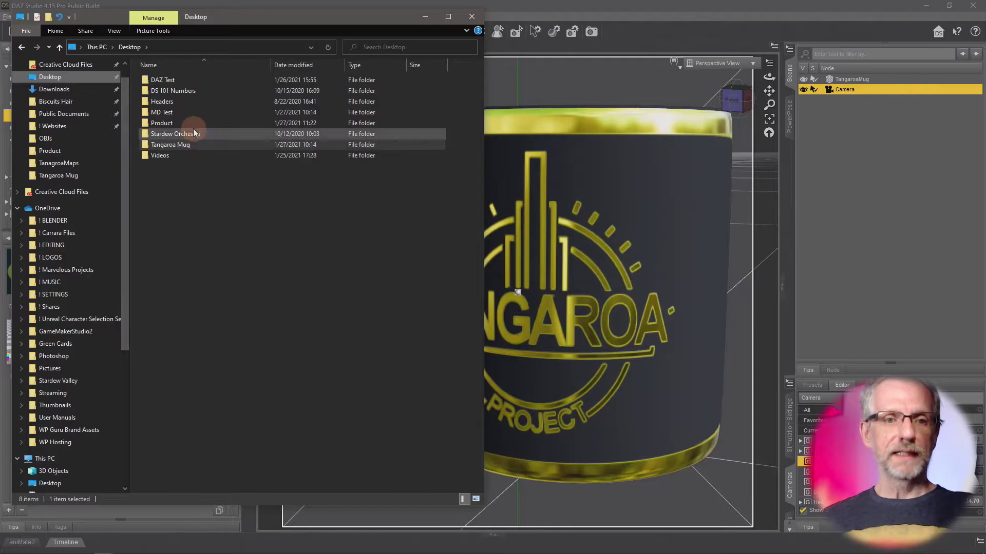
pyautogui.doubleClick(162, 122)
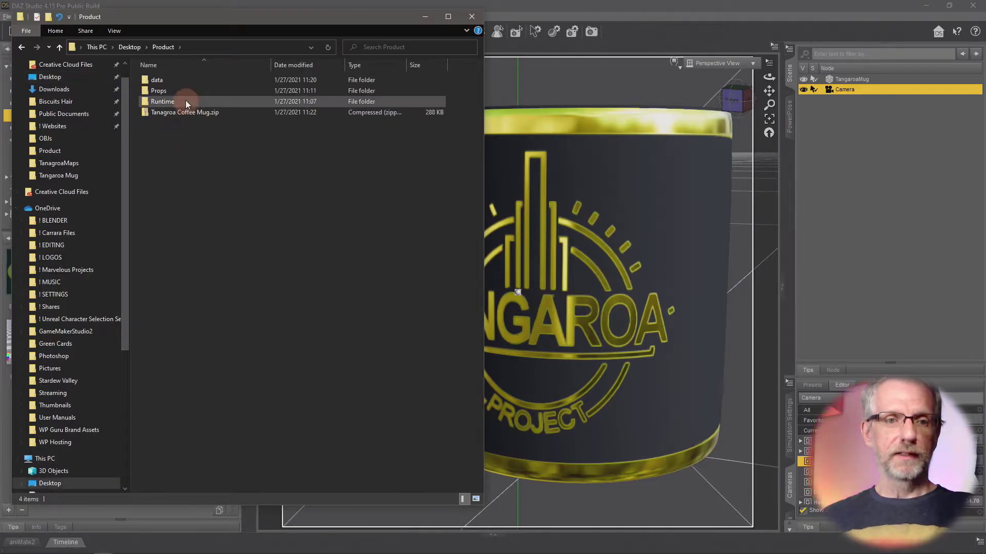
pyautogui.doubleClick(181, 92)
pyautogui.doubleClick(202, 82)
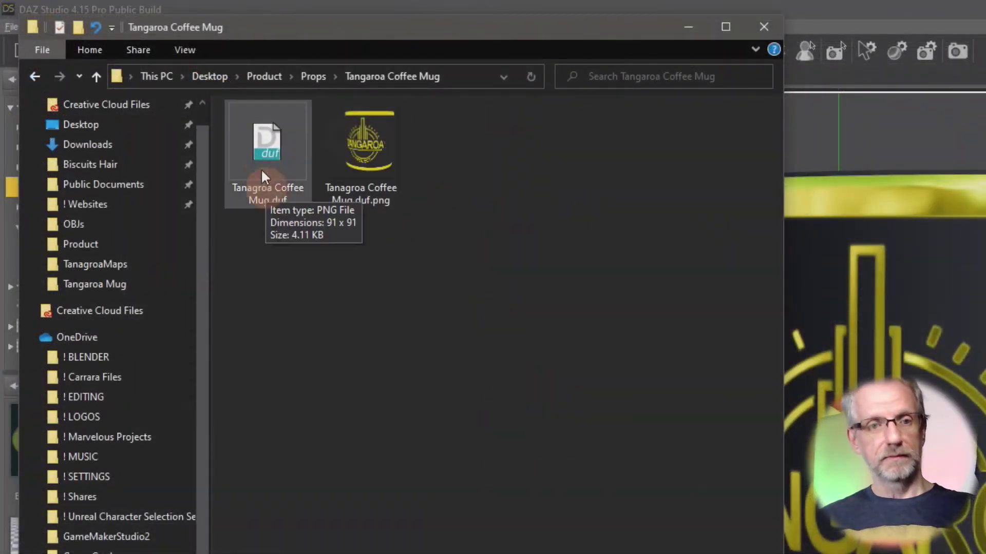
pyautogui.click(222, 153)
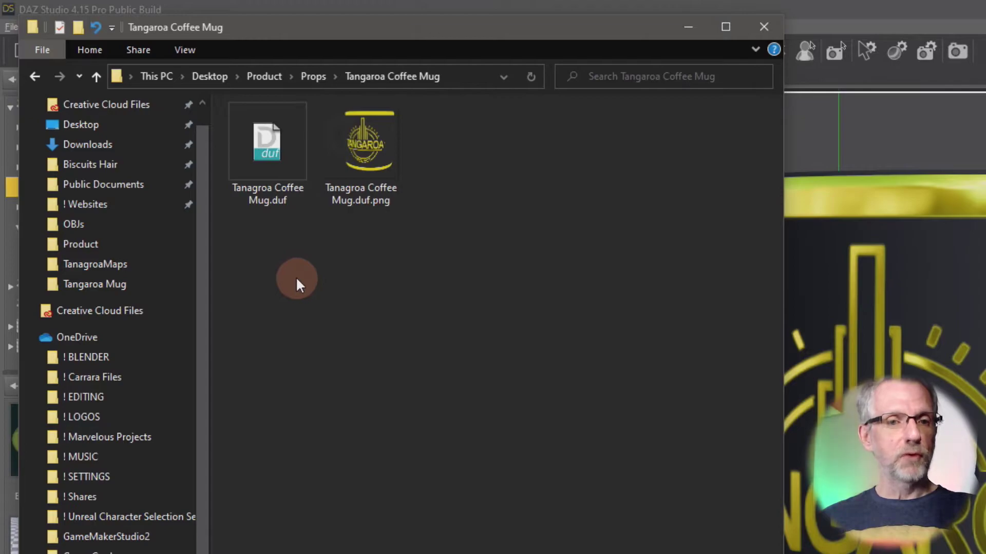
# Create a new text document, rename it Instructions.dsa, and confirm the extension change
pyautogui.rightClick(301, 285)
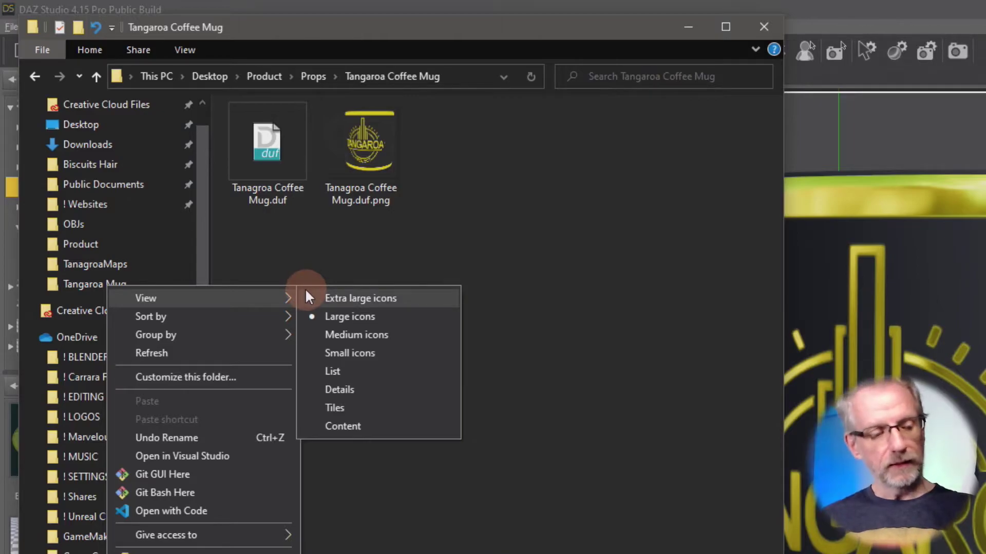
pyautogui.moveTo(116, 371)
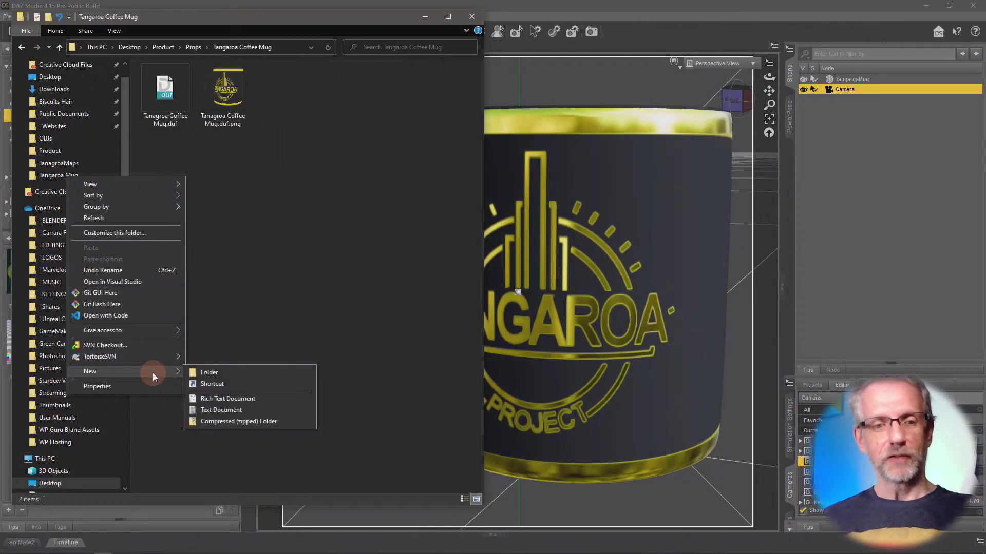
pyautogui.click(252, 410)
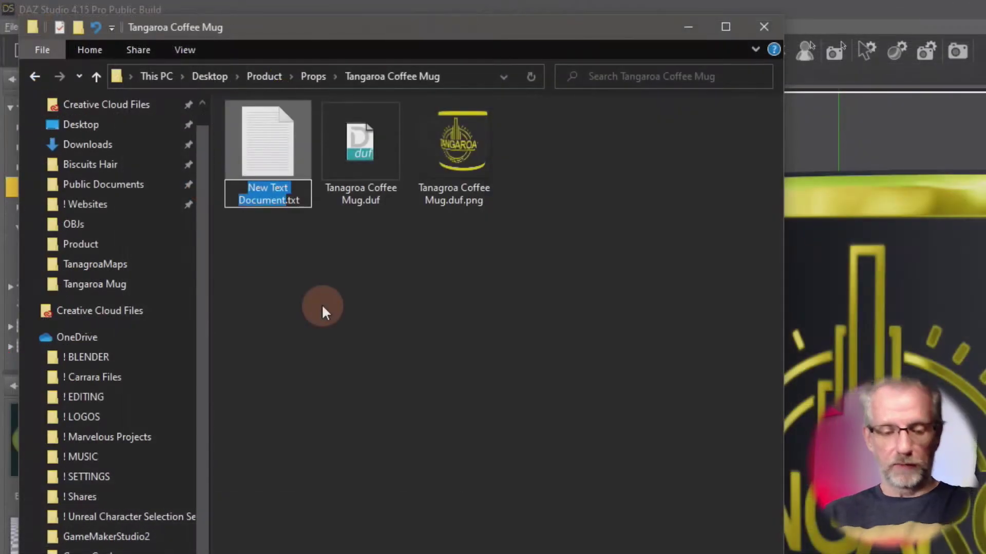
pyautogui.write('Instructions')
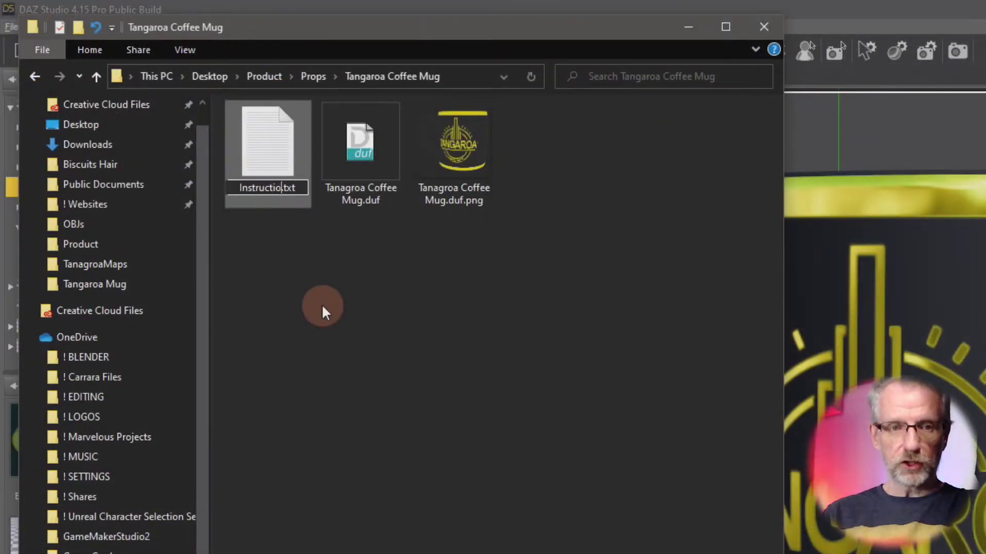
pyautogui.press('BackSpace')
pyautogui.press('BackSpace')
pyautogui.press('BackSpace')
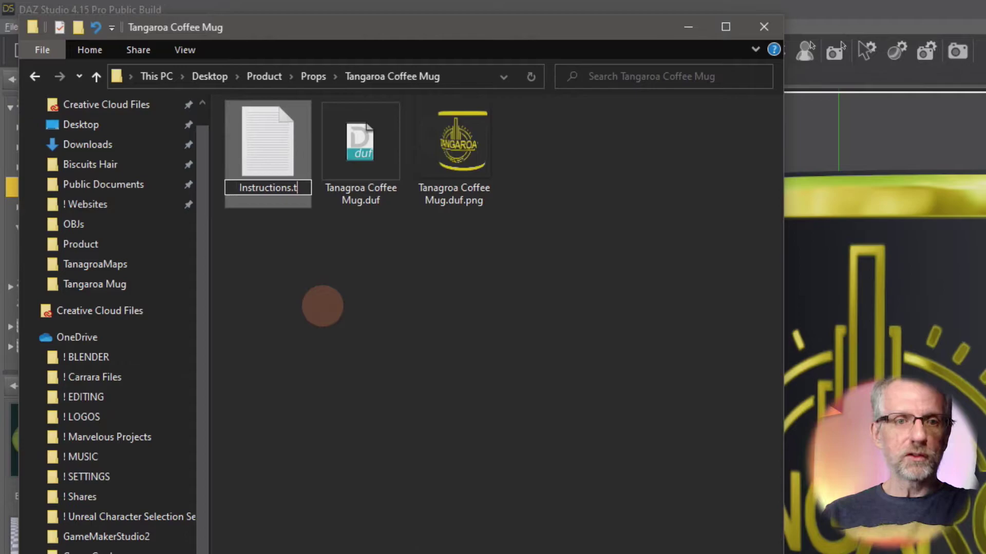
pyautogui.write('dsa')
pyautogui.click(322, 306)
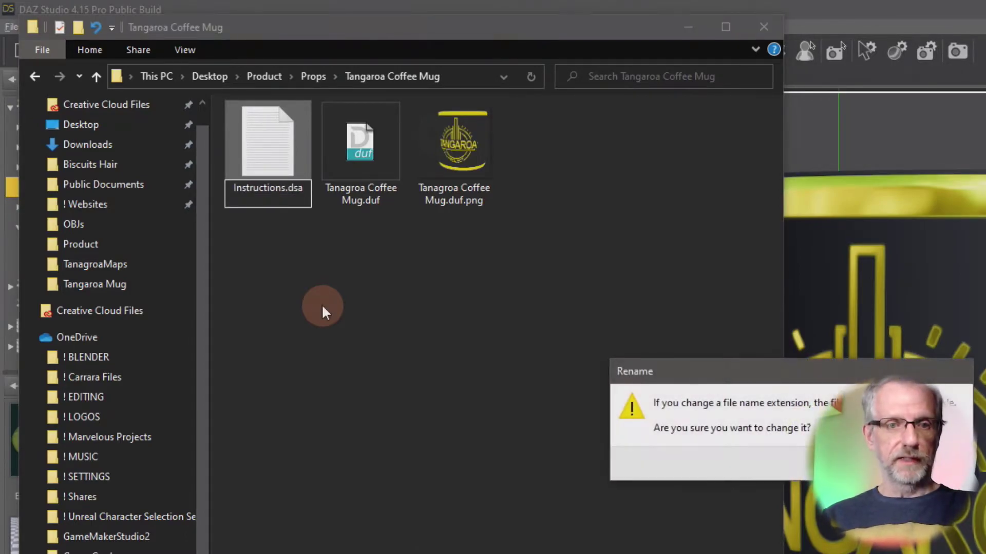
pyautogui.moveTo(780, 370); pyautogui.dragTo(442, 255)
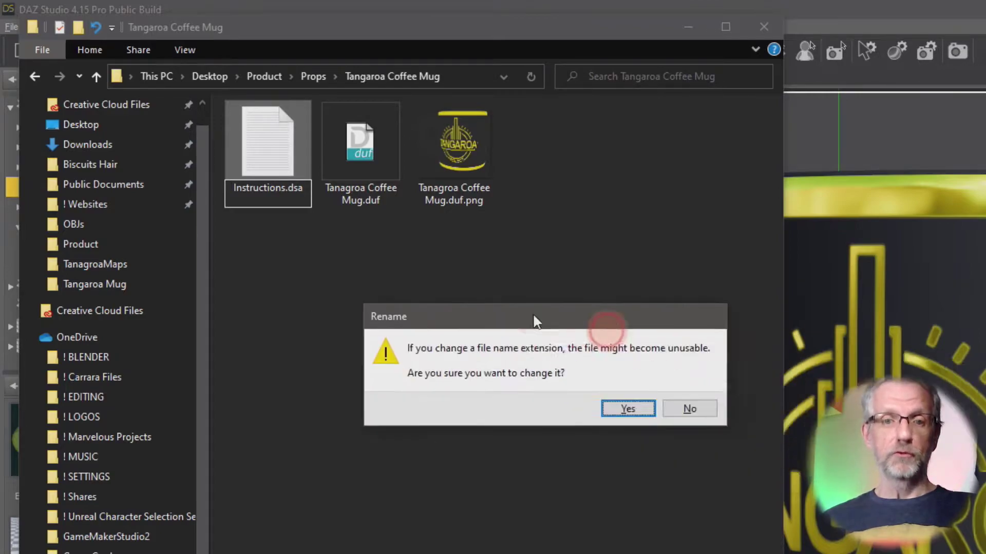
pyautogui.click(535, 349)
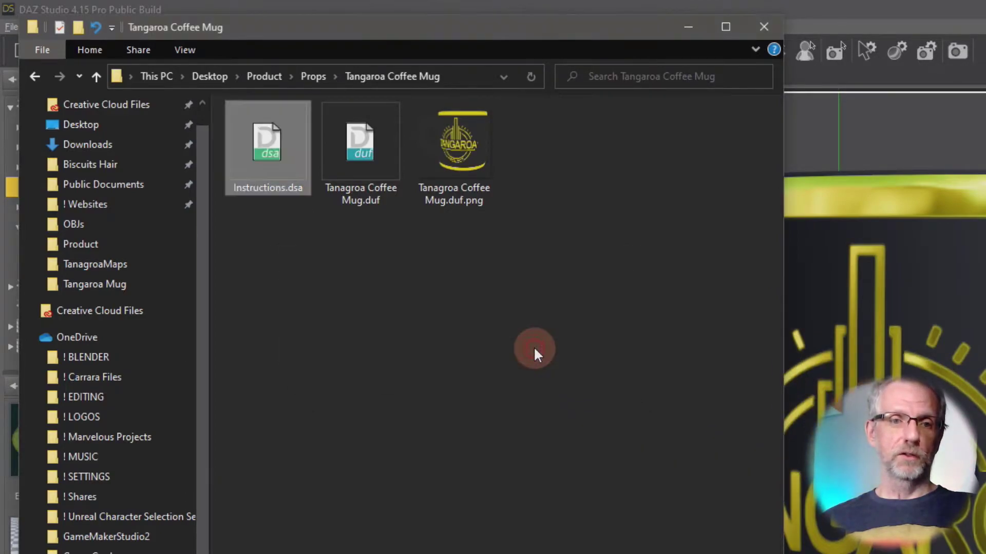
pyautogui.click(261, 154)
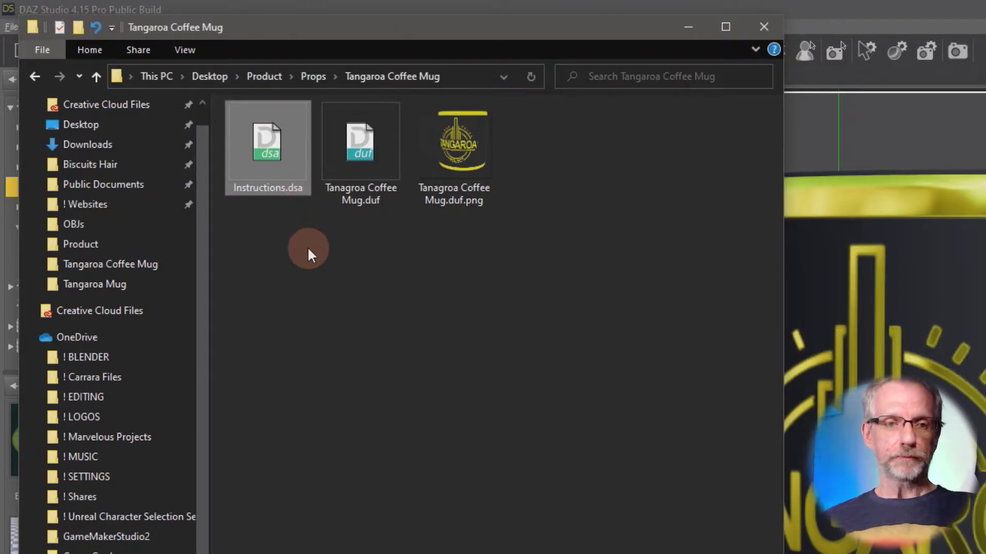
# Open the mug's empty Instructions.dsa with Visual Studio Code
pyautogui.rightClick(249, 142)
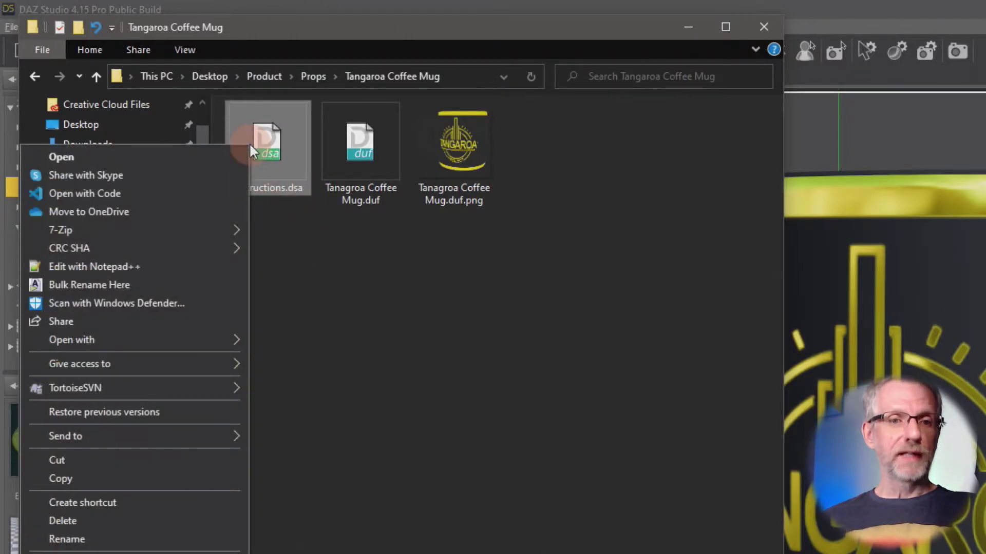
pyautogui.click(216, 197)
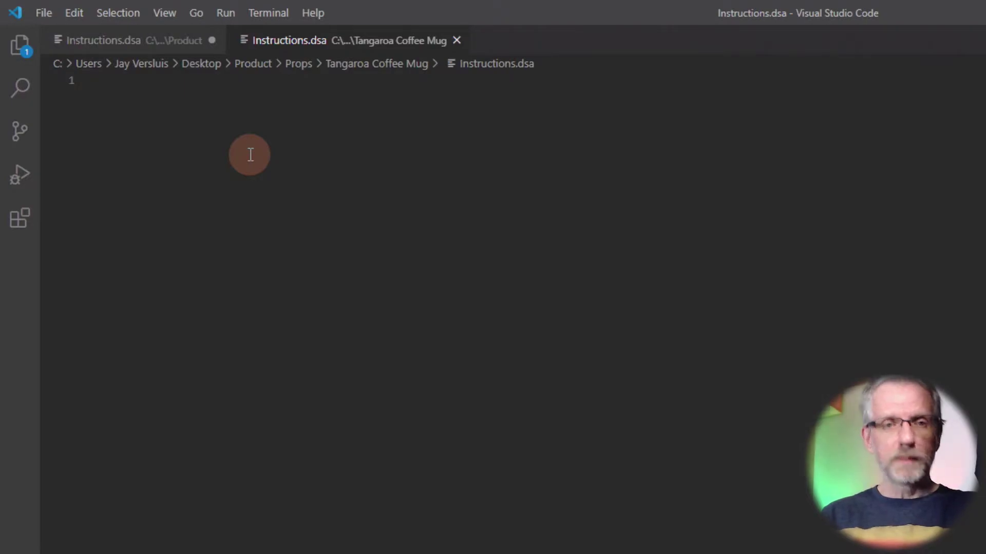
pyautogui.write("// Brian's ")
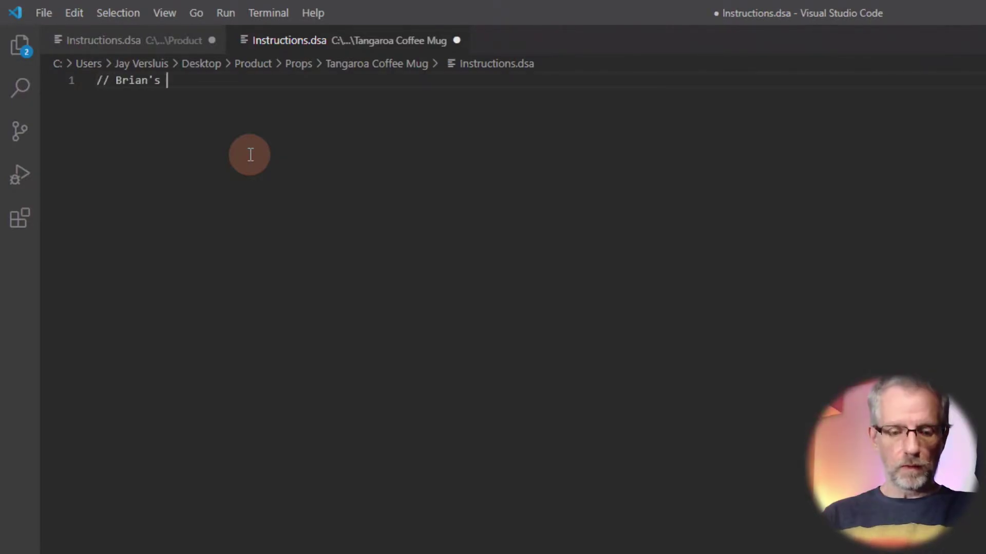
pyautogui.write('Tangaroa Coffee Mug')
# Paste the App.showURL Ko-fi line below the mug's title comment
pyautogui.press('Return')
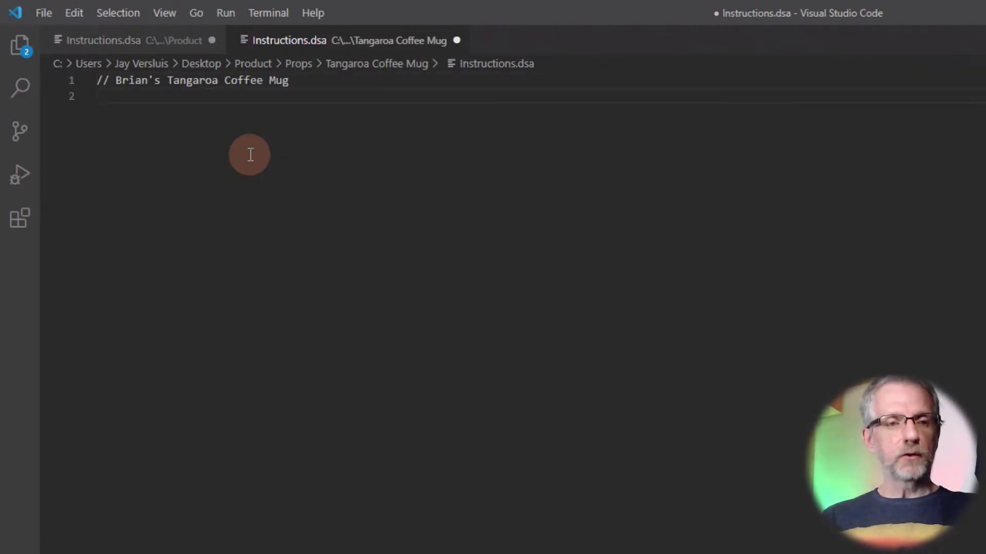
pyautogui.write('App.showURL("https://www.ko-fi.com/s/0050dd20f7");')
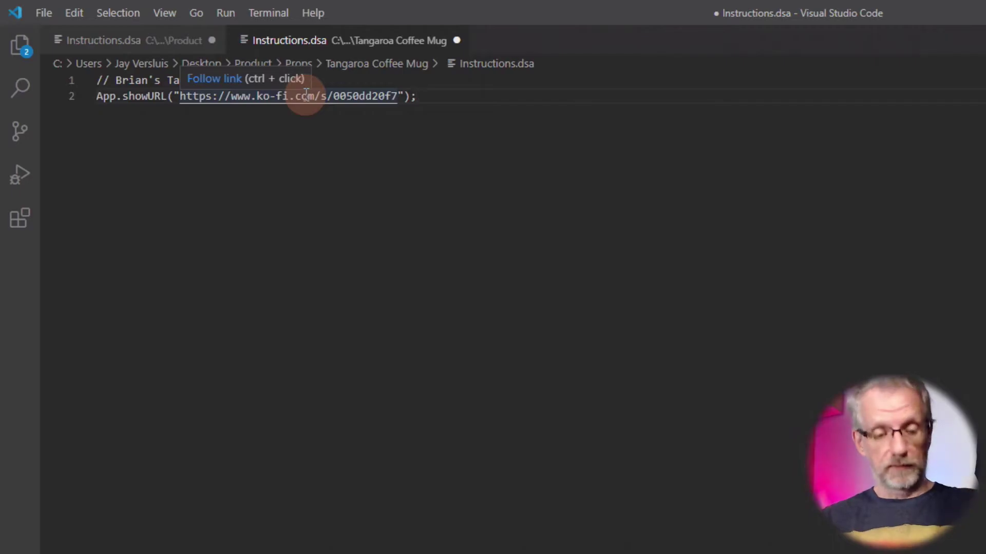
pyautogui.hotkey('alt', 'Tab')
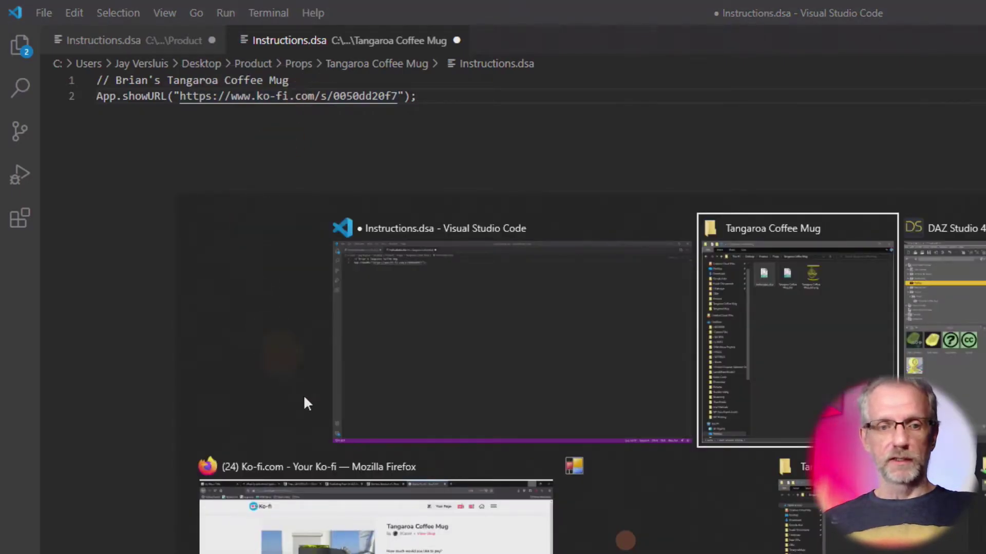
# Copy the Tangaroa Coffee Mug Ko-fi page address from Firefox
pyautogui.click(297, 524)
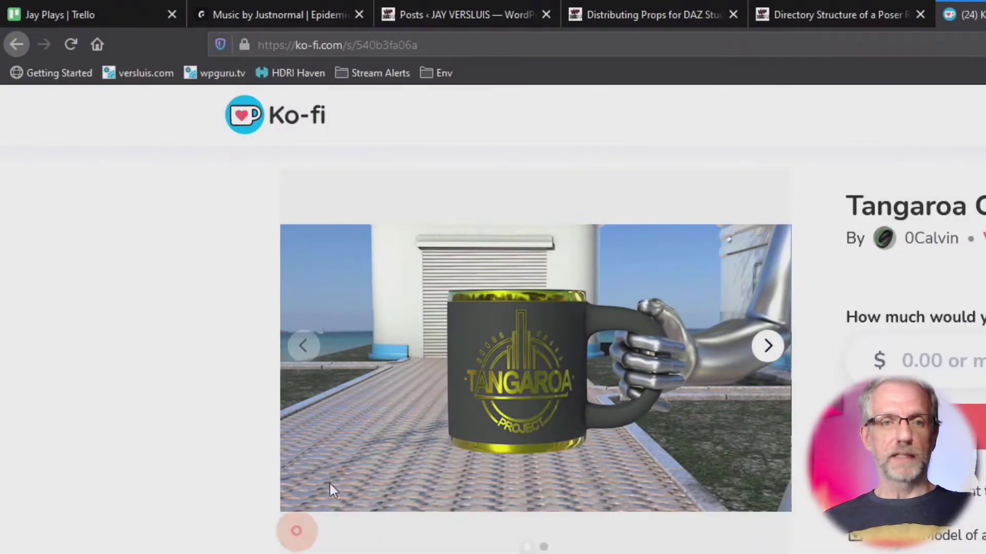
pyautogui.click(589, 55)
pyautogui.hotkey('ctrl', 'c')
pyautogui.press('Escape')
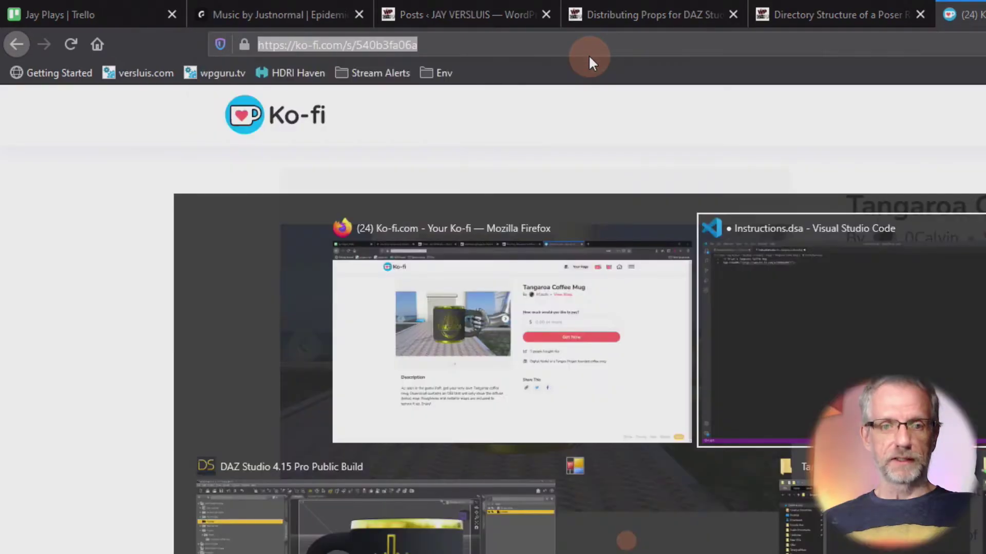
pyautogui.hotkey('alt', 'Tab')
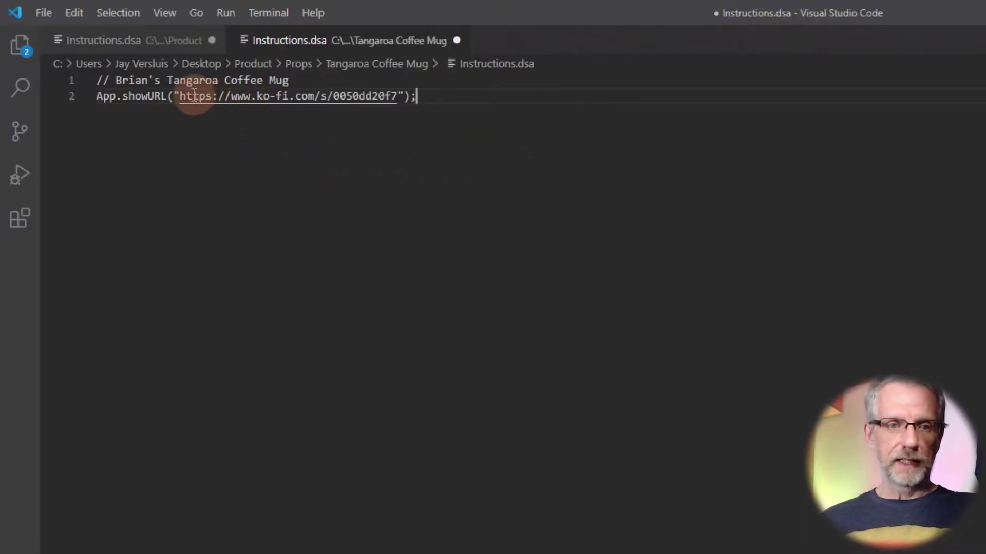
# Replace the script's old URL with the mug's Ko-fi address and save Instructions.dsa
pyautogui.moveTo(185, 96); pyautogui.dragTo(399, 94)
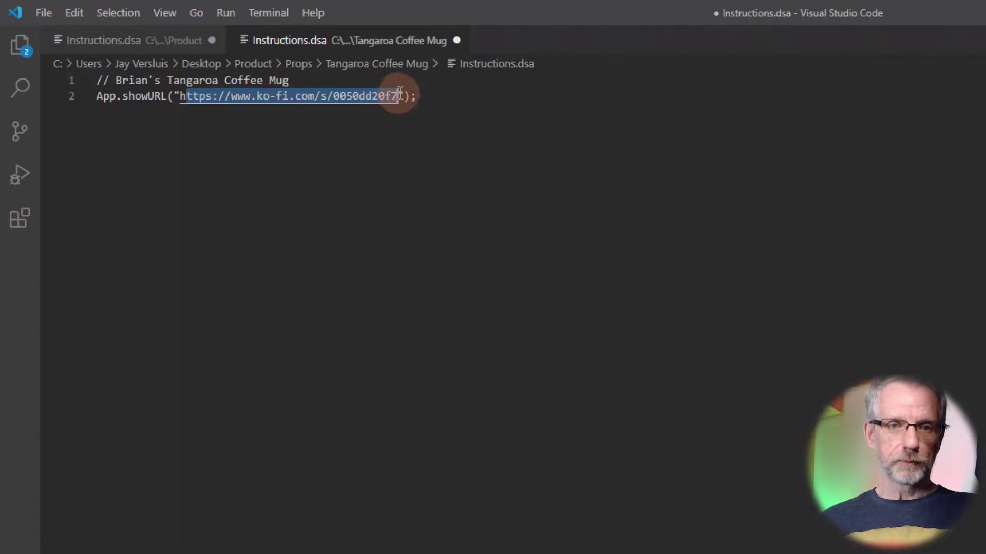
pyautogui.press('Delete')
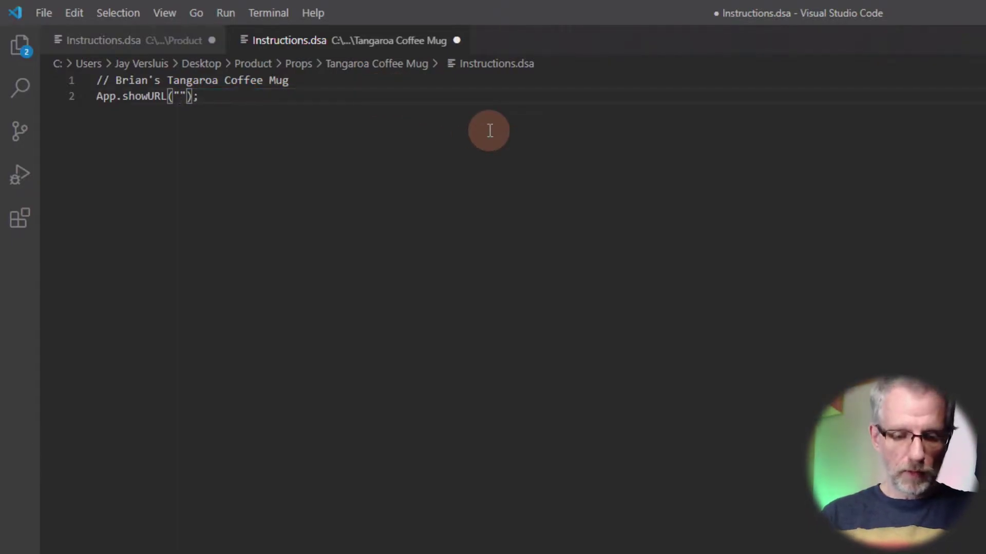
pyautogui.hotkey('ctrl', 'v')
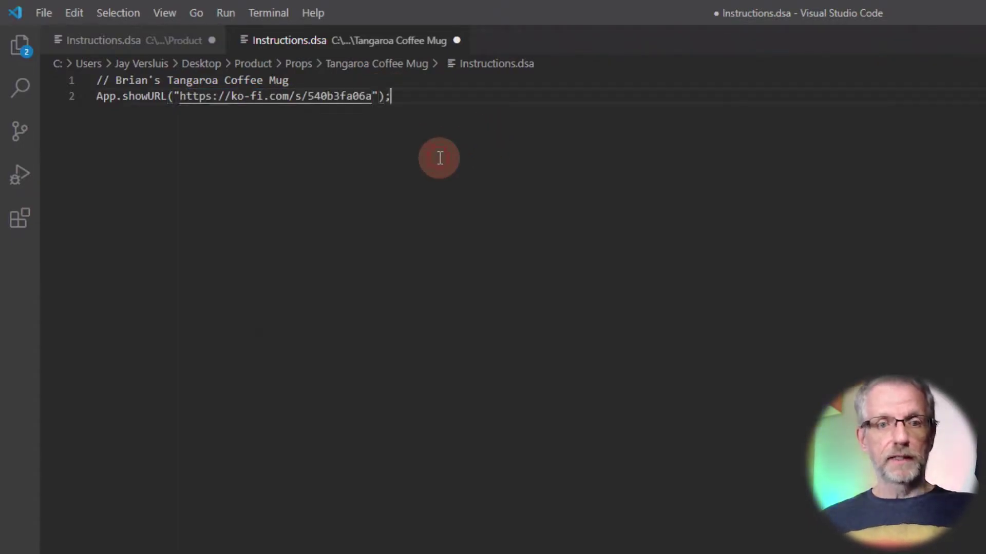
pyautogui.press('End')
pyautogui.hotkey('ctrl', 's')
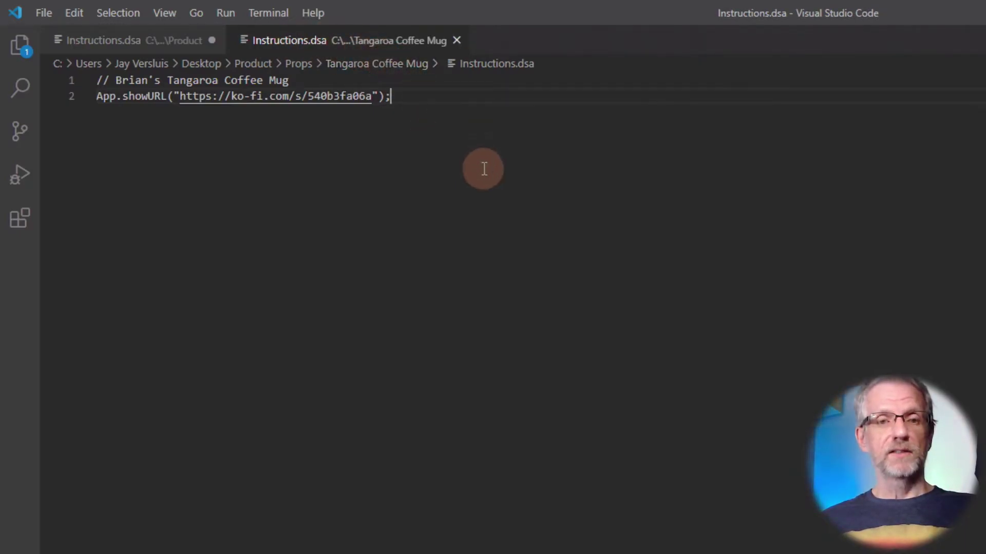
# Run the mug's Instructions item in DAZ Studio, check its Ko-fi page in Firefox, and return
pyautogui.hotkey('alt', 'Tab')
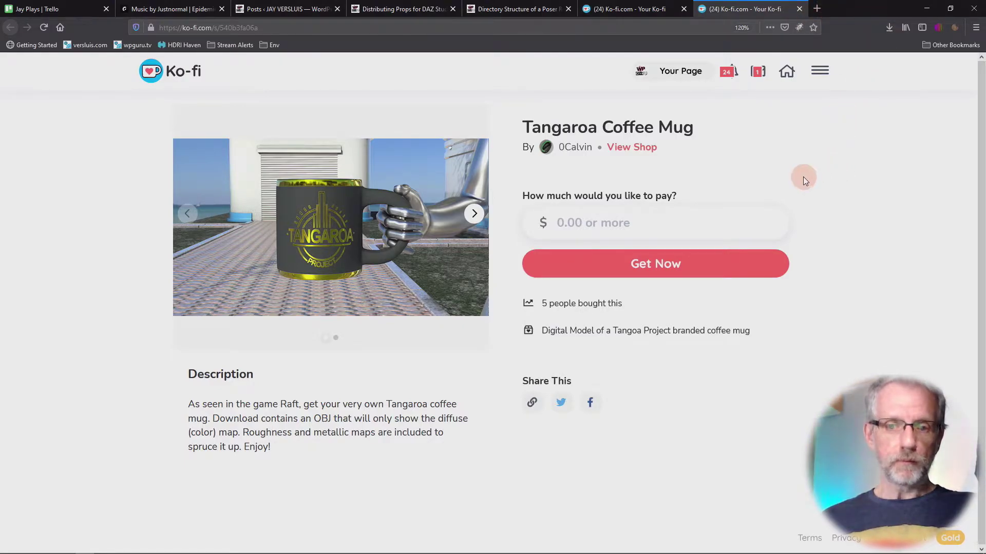
pyautogui.hotkey('alt', 'Tab')
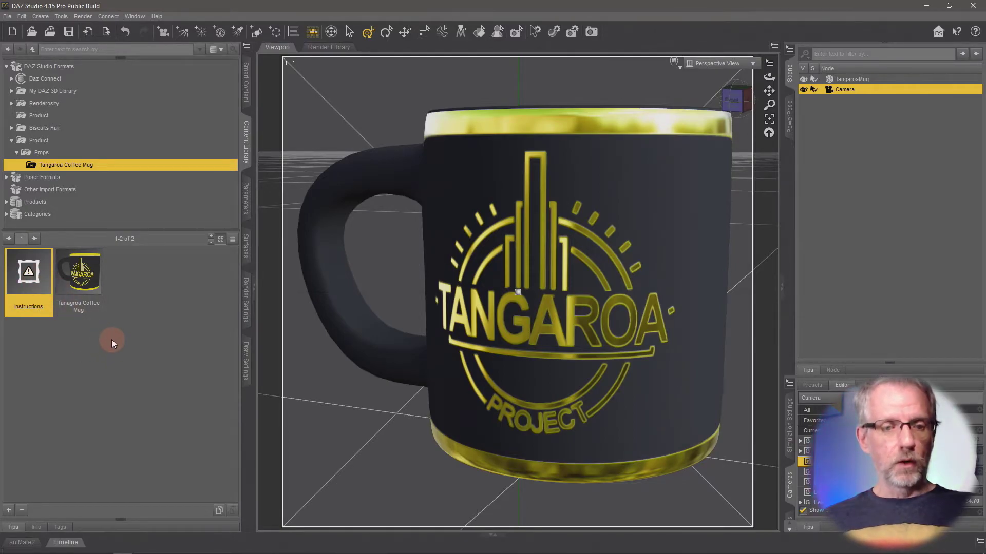
pyautogui.hotkey('alt', 'Tab')
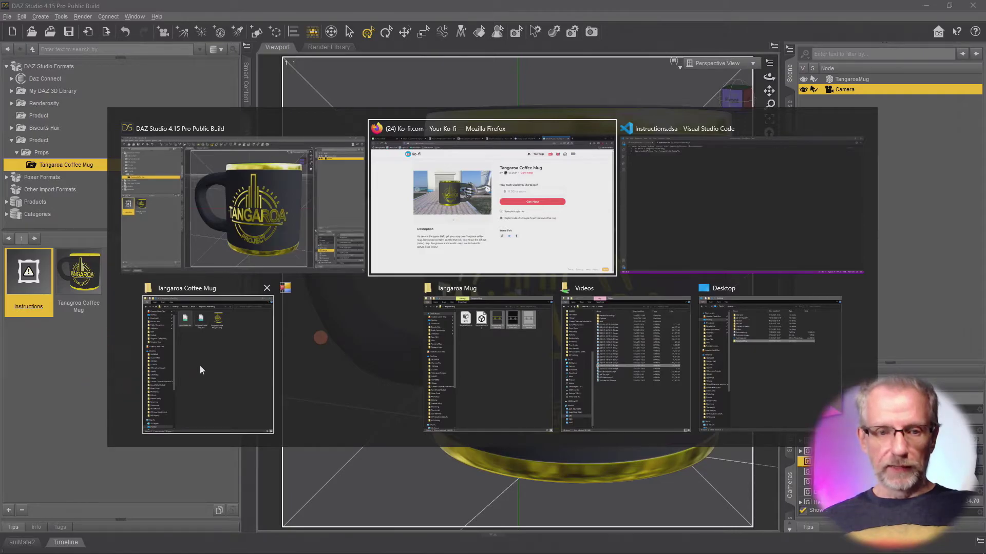
# Inspect the mug folder's Tanagroa Coffee Mug.duf and its thumbnail in File Explorer, then deselect
pyautogui.click(200, 370)
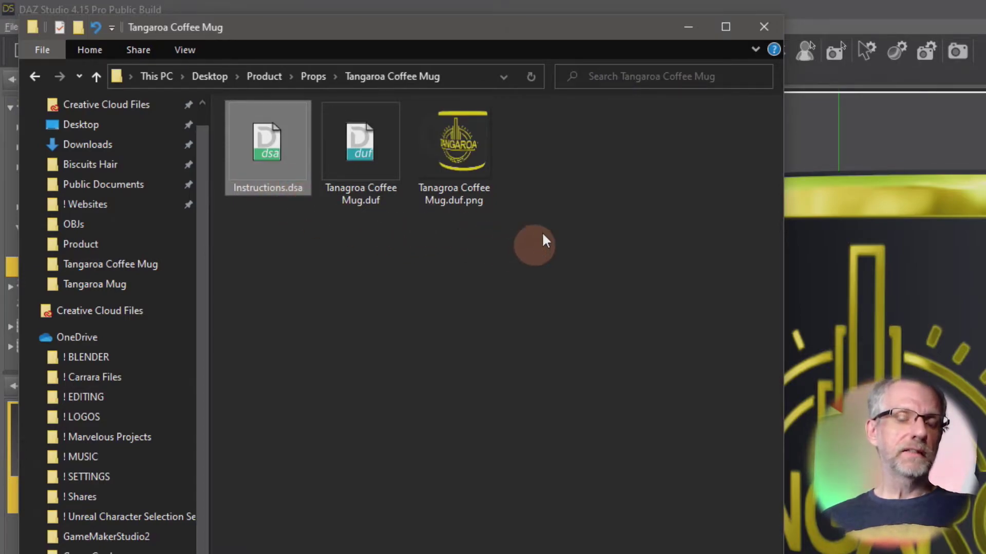
pyautogui.click(485, 145)
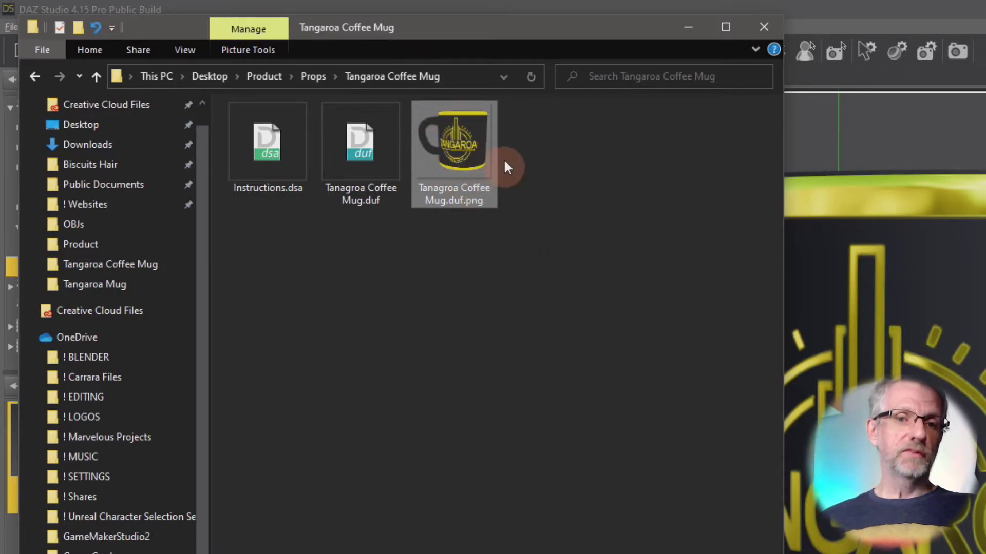
pyautogui.click(368, 206)
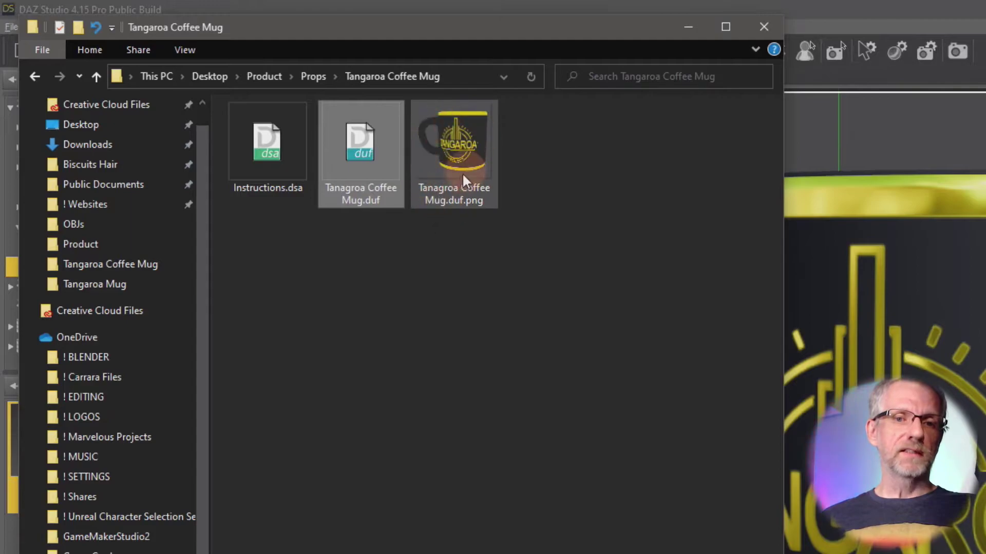
pyautogui.click(477, 174)
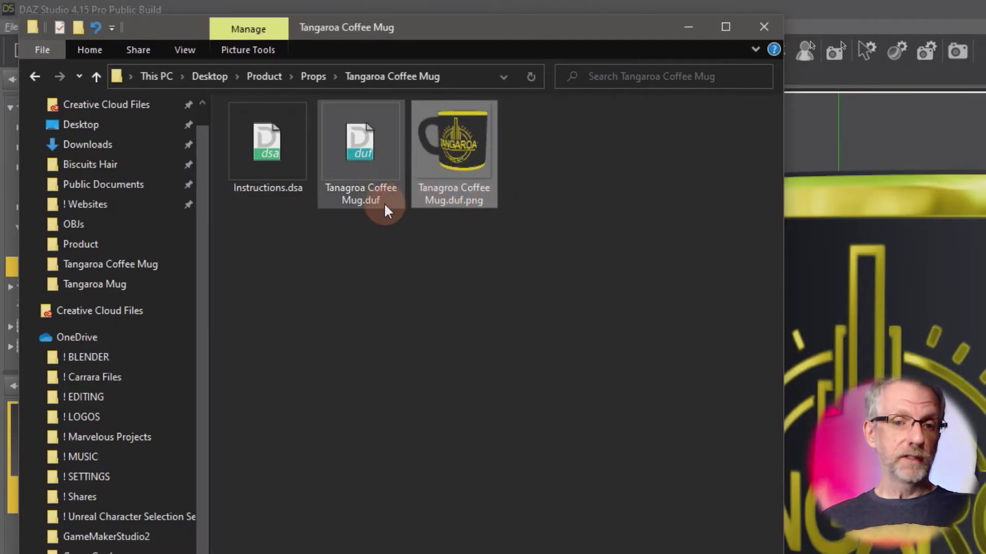
pyautogui.click(508, 243)
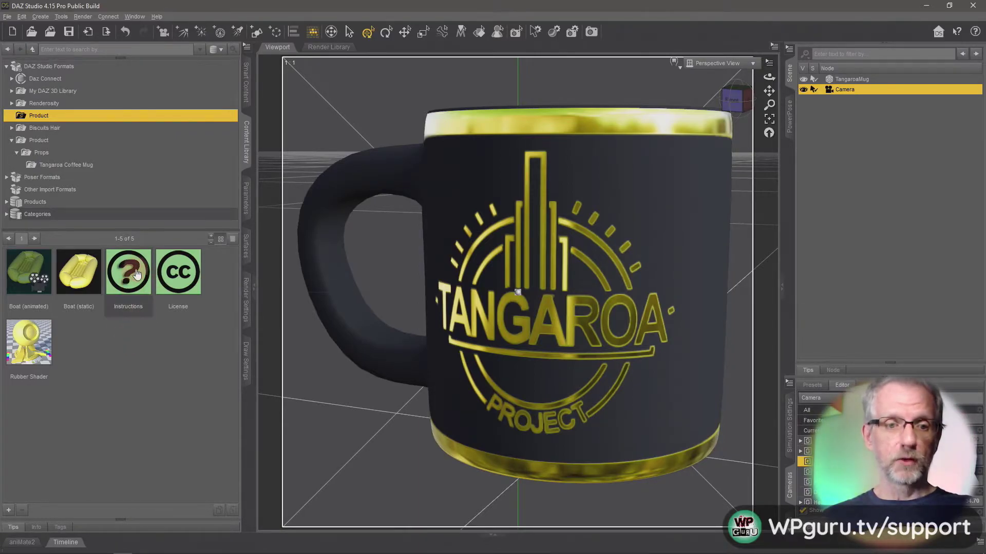
# Open the boat's Product library folder on disk and copy Instructions.dsa.png
pyautogui.rightClick(95, 374)
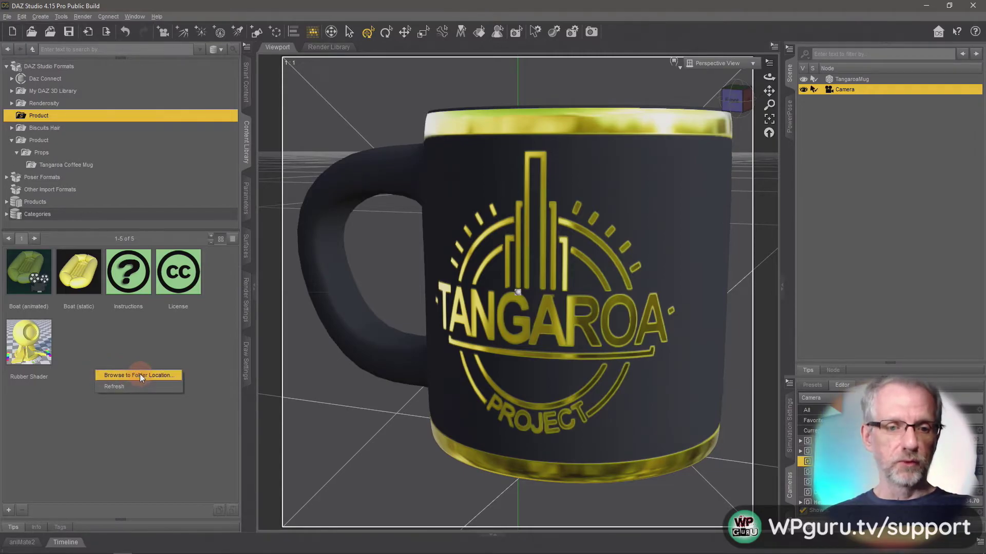
pyautogui.click(169, 374)
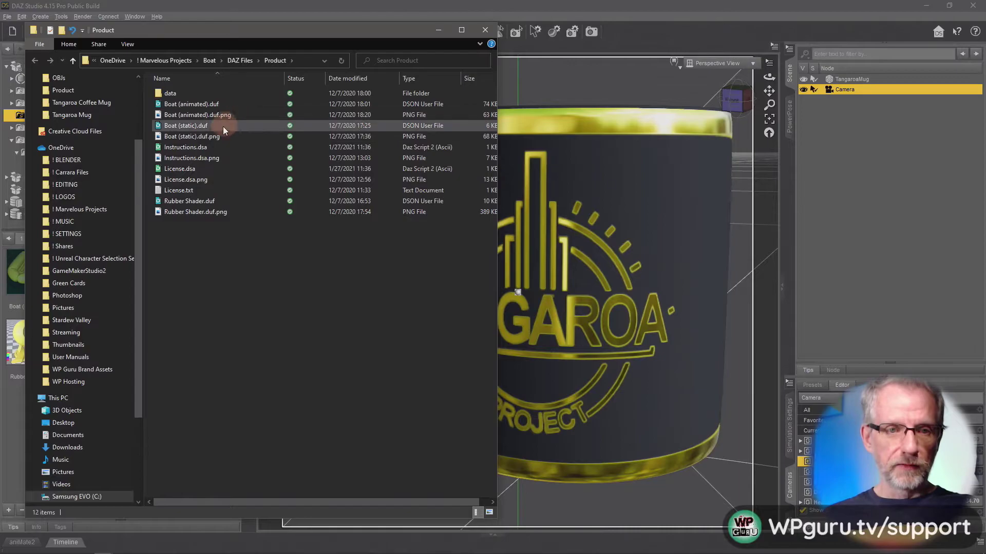
pyautogui.click(224, 159)
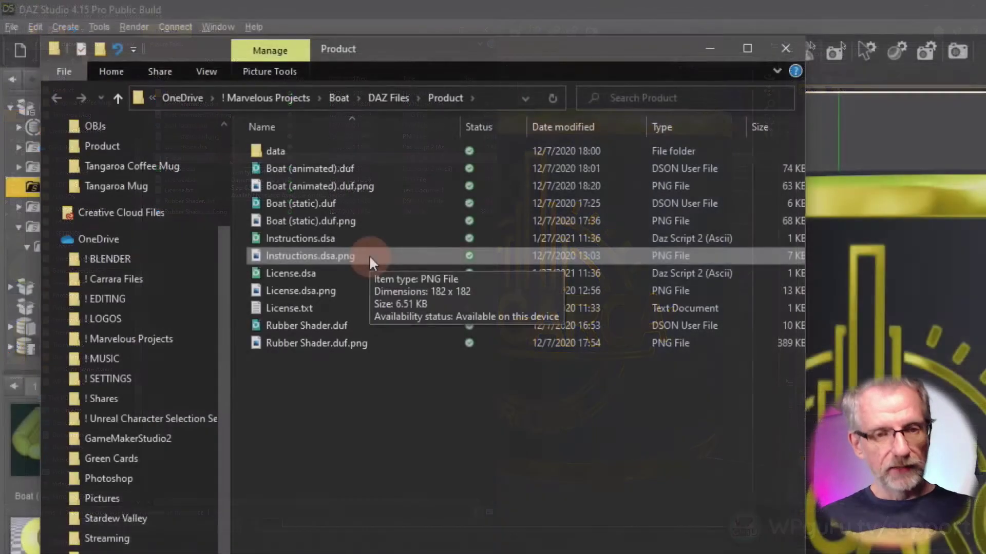
pyautogui.rightClick(369, 255)
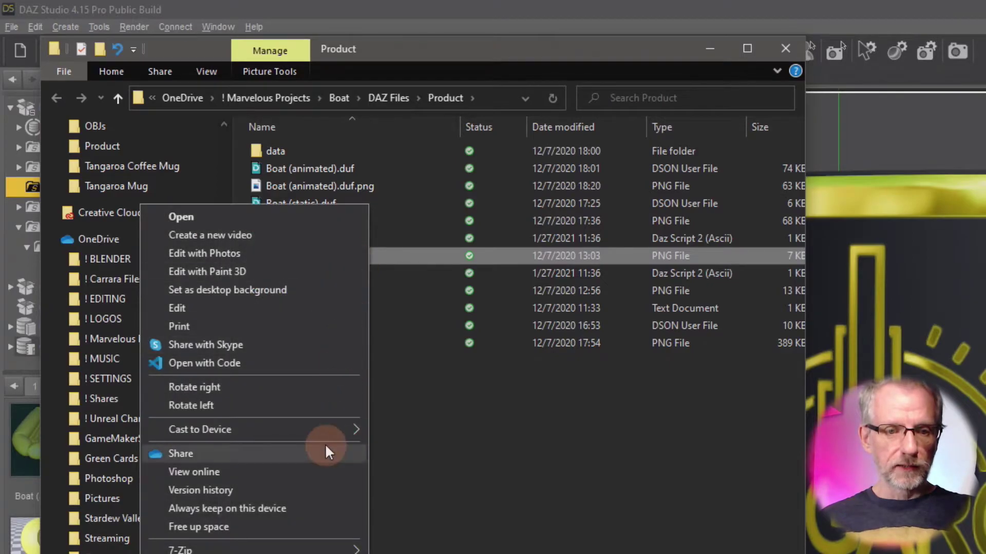
pyautogui.press('Escape')
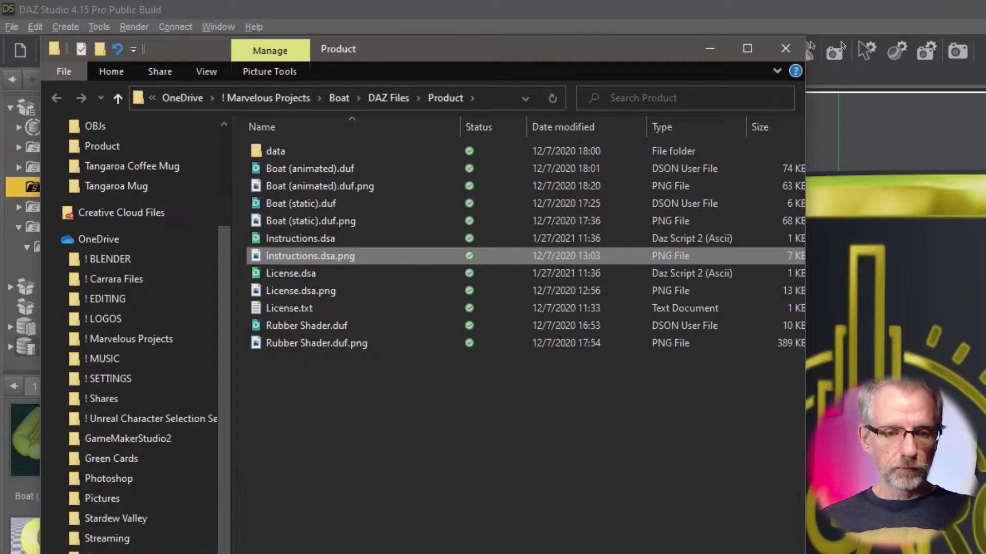
pyautogui.scroll(3, 170, 342)
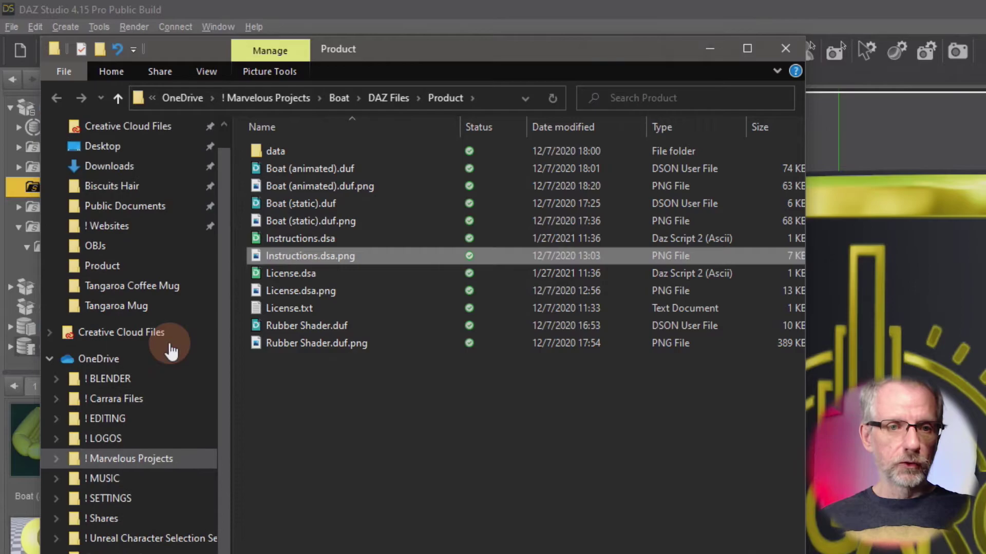
pyautogui.scroll(3, 169, 341)
pyautogui.scroll(2, 154, 231)
# Paste Instructions.dsa.png into Desktop > Product > Props > Tangaroa Coffee Mug
pyautogui.click(103, 179)
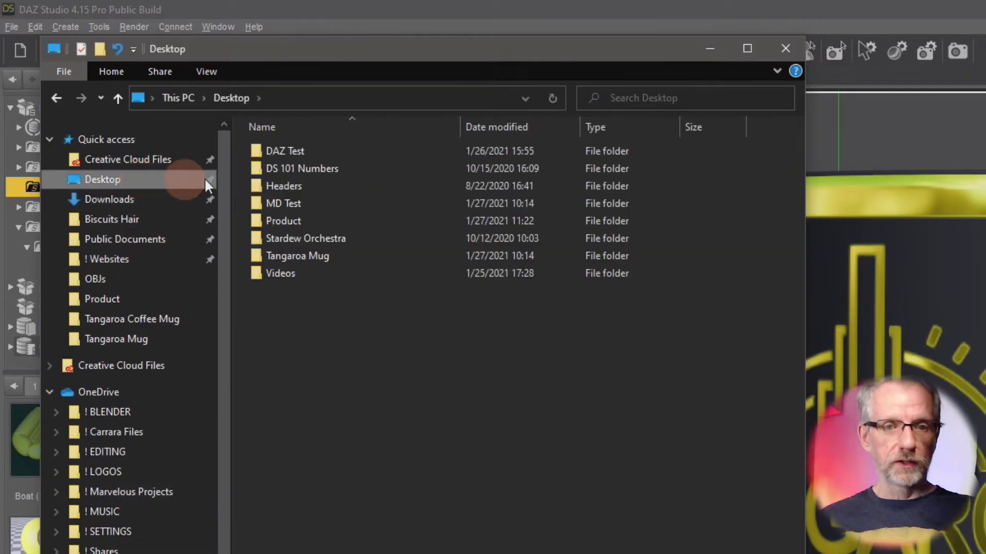
pyautogui.doubleClick(333, 221)
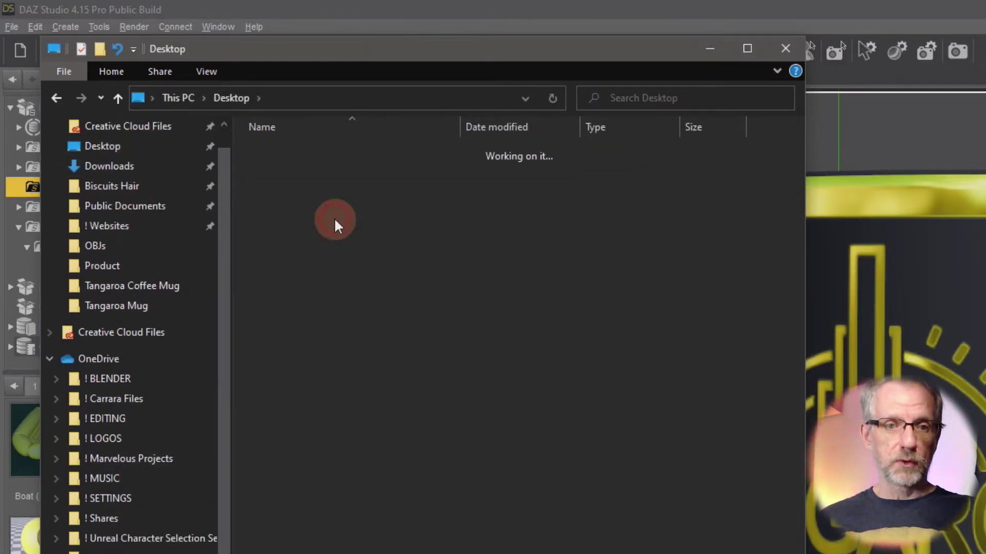
pyautogui.doubleClick(332, 171)
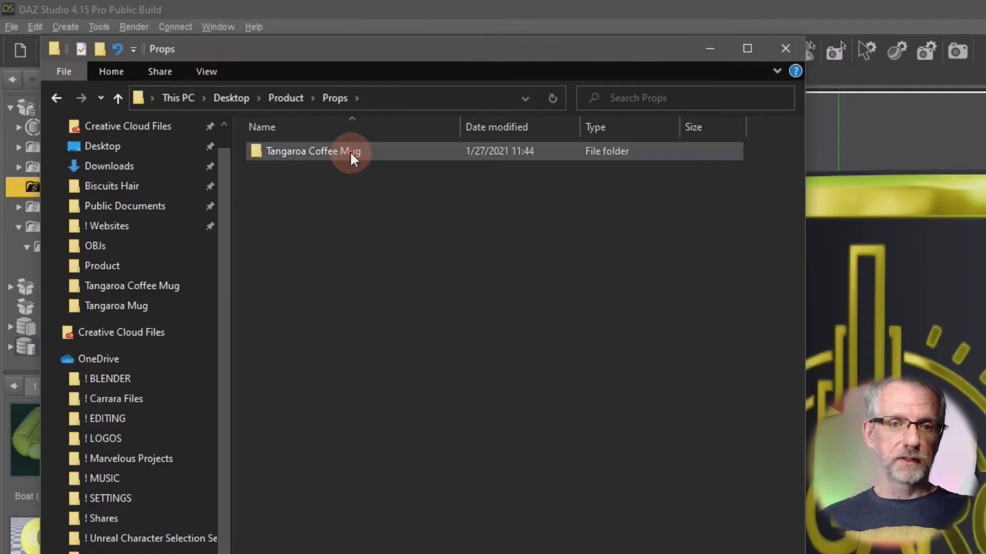
pyautogui.doubleClick(350, 151)
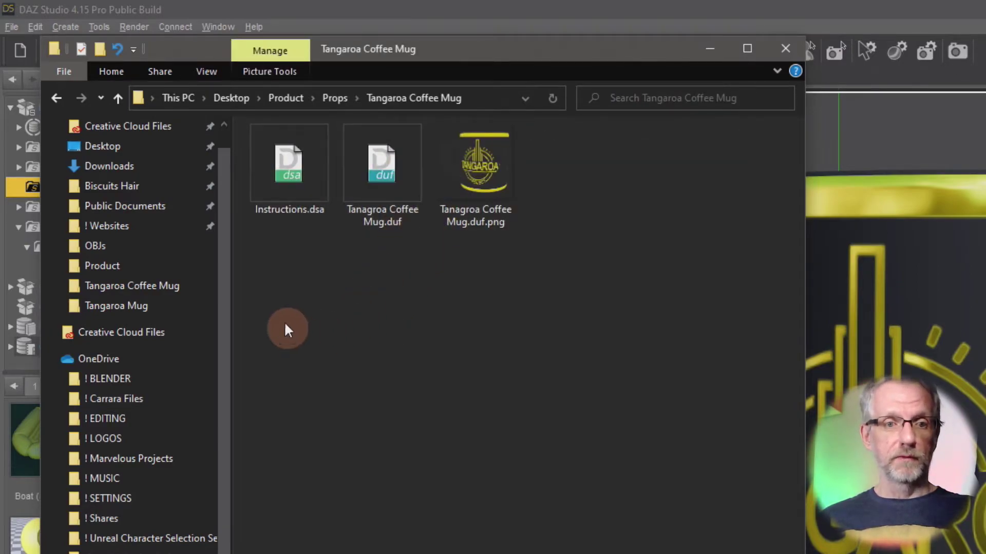
pyautogui.rightClick(335, 343)
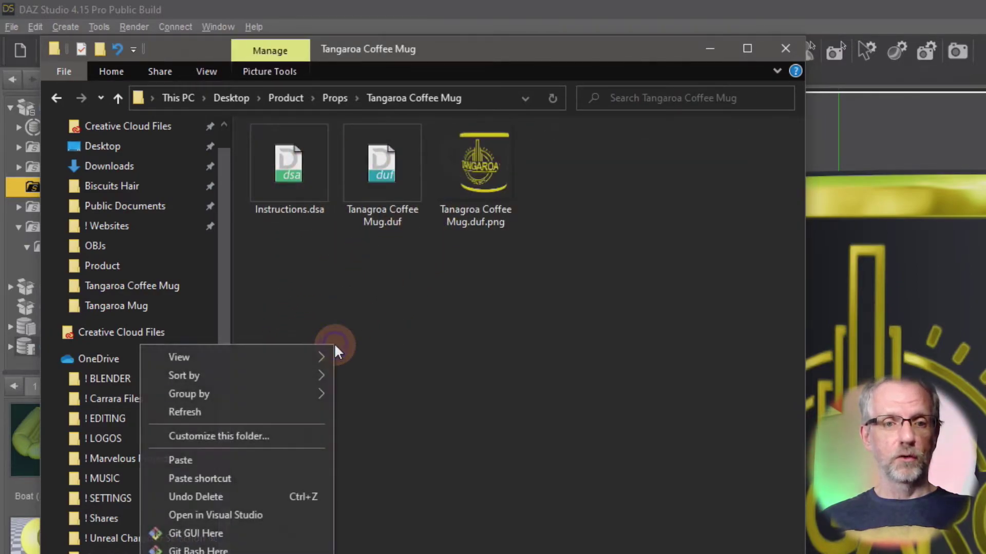
pyautogui.click(298, 460)
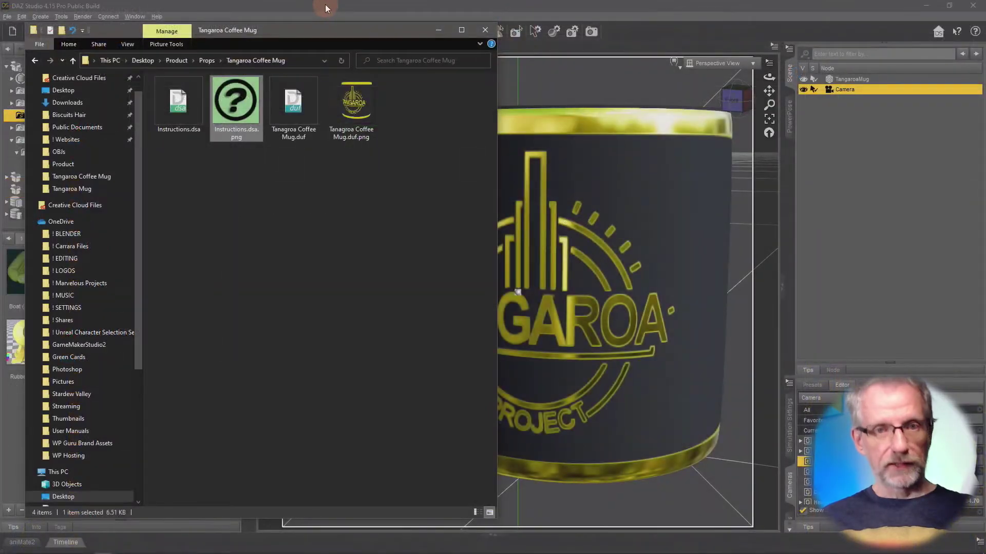
# Back in DAZ Studio, select the Tangaroa Coffee Mug Content Library folder and refresh it
pyautogui.click(325, 4)
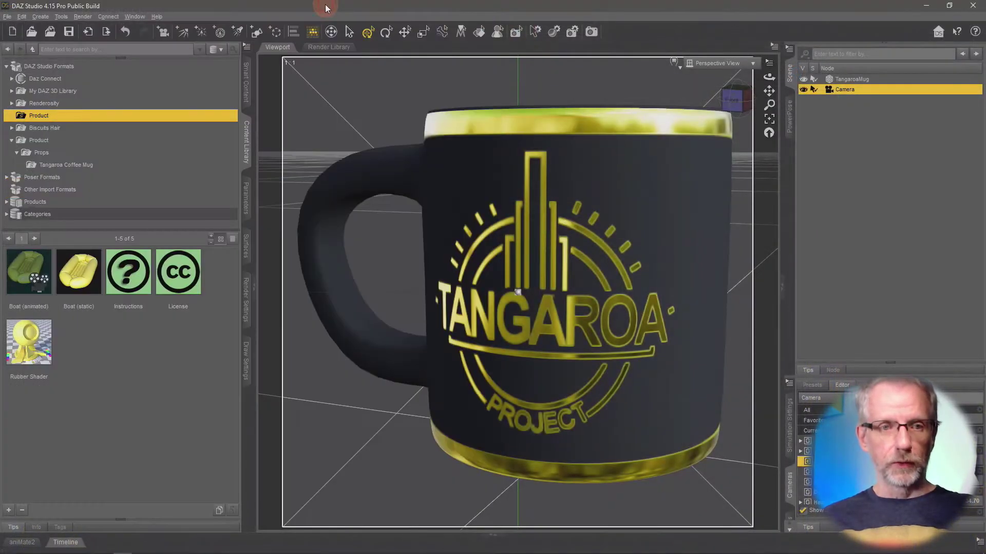
pyautogui.click(131, 165)
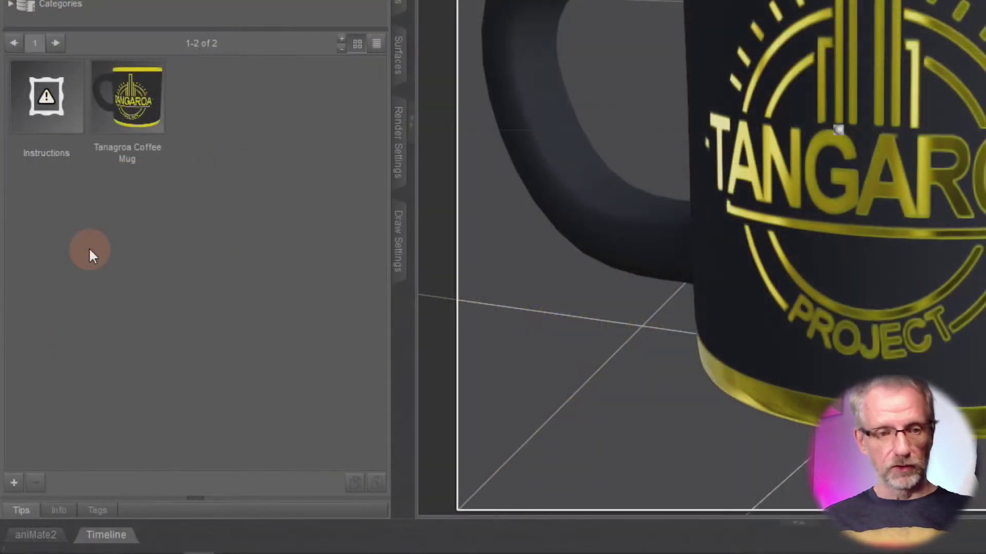
pyautogui.rightClick(88, 247)
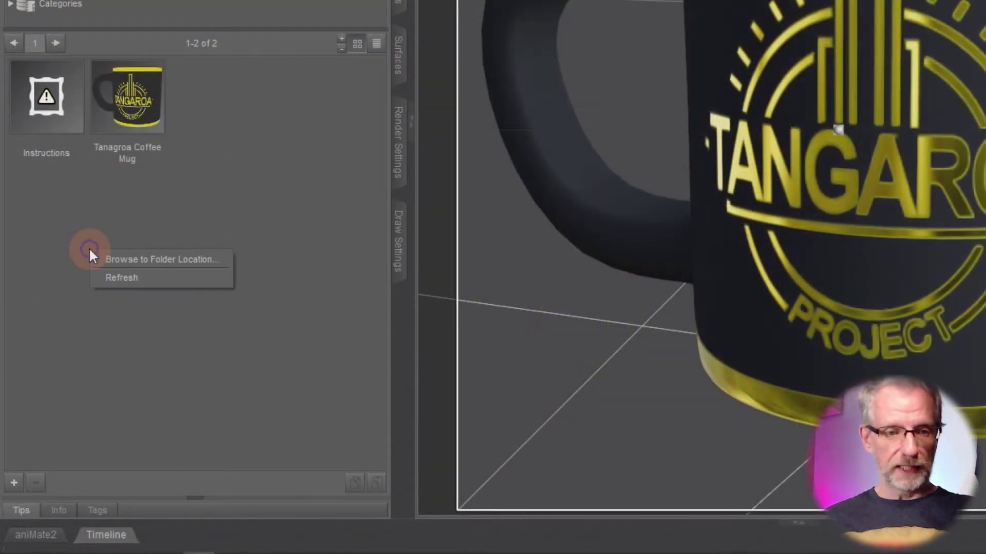
pyautogui.click(146, 281)
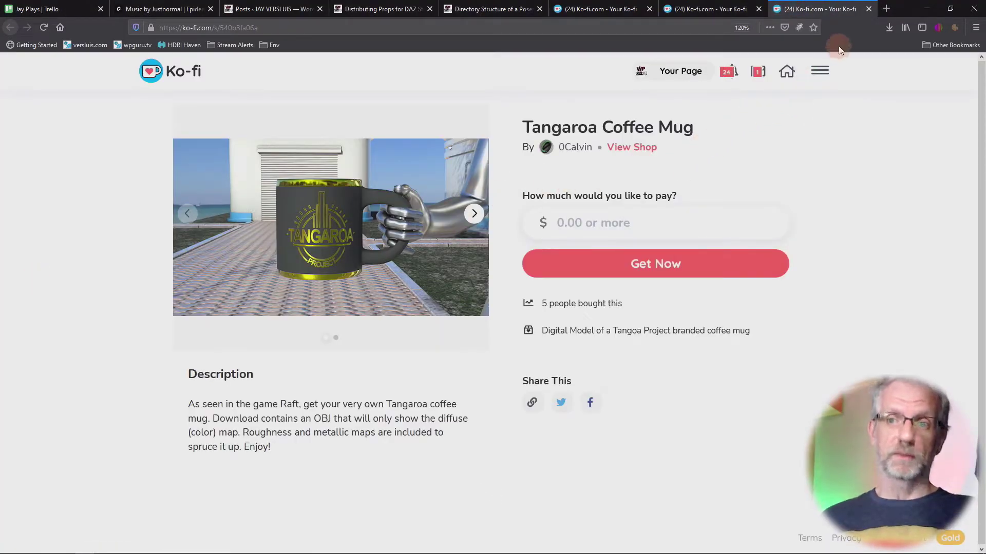
# Close the Ko-fi mug page tab and minimize the browser
pyautogui.click(868, 11)
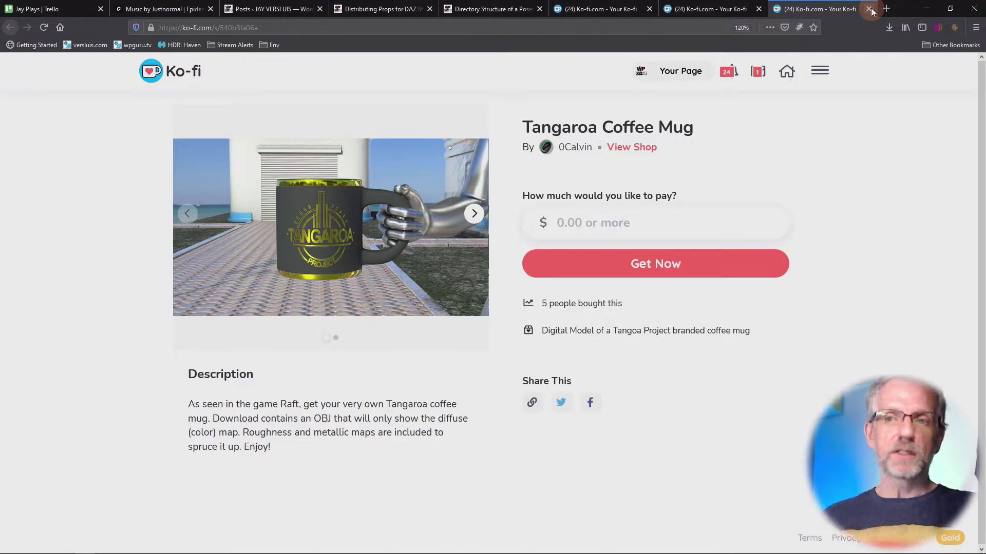
pyautogui.click(925, 8)
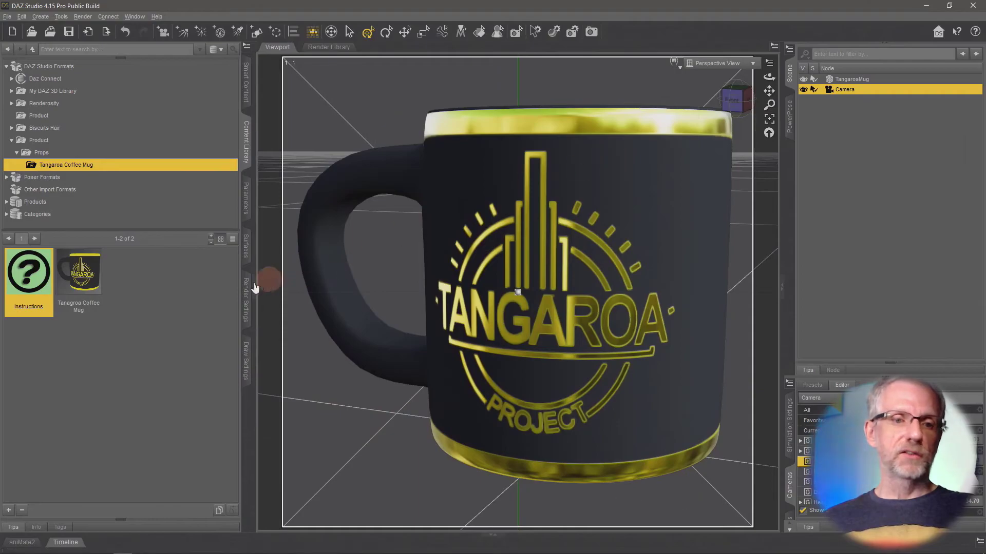
# Select the Product library and browse to its folder location on disk
pyautogui.click(108, 116)
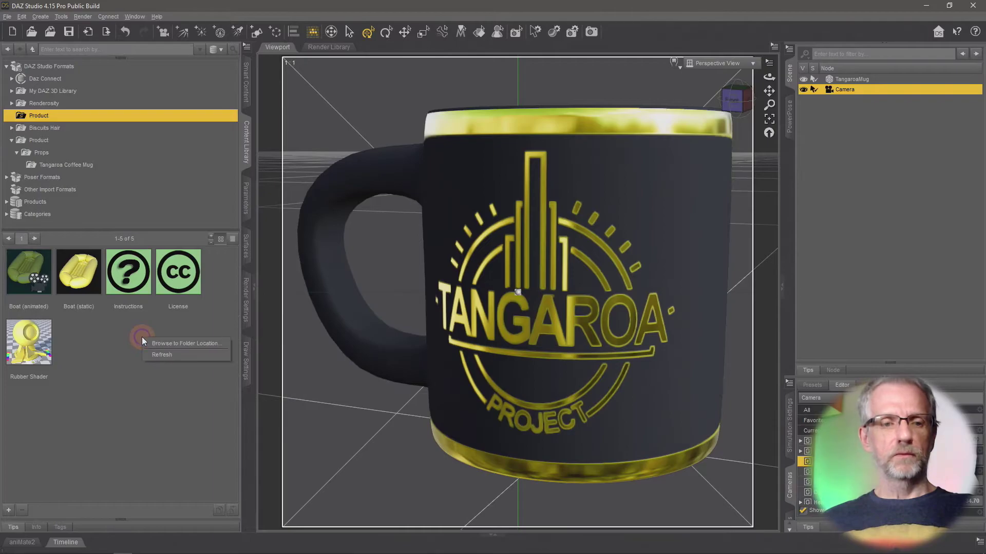
pyautogui.click(184, 343)
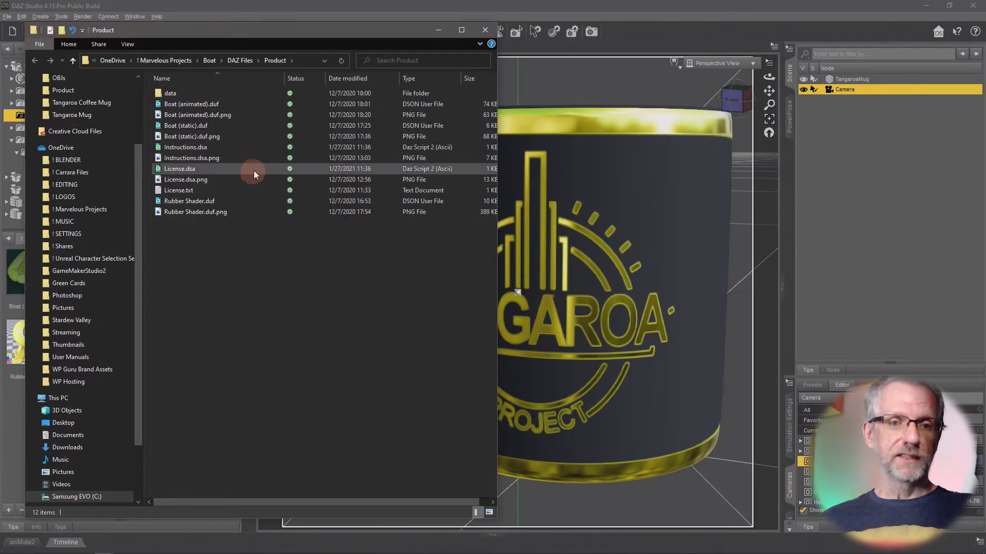
# Open the boat's License.dsa script with Visual Studio Code
pyautogui.click(223, 170)
pyautogui.rightClick(207, 169)
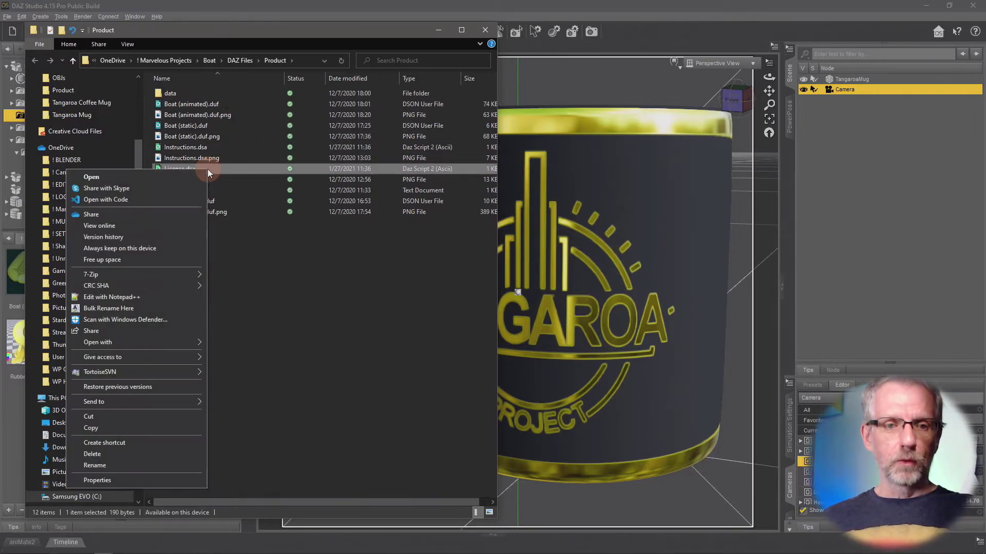
pyautogui.click(199, 255)
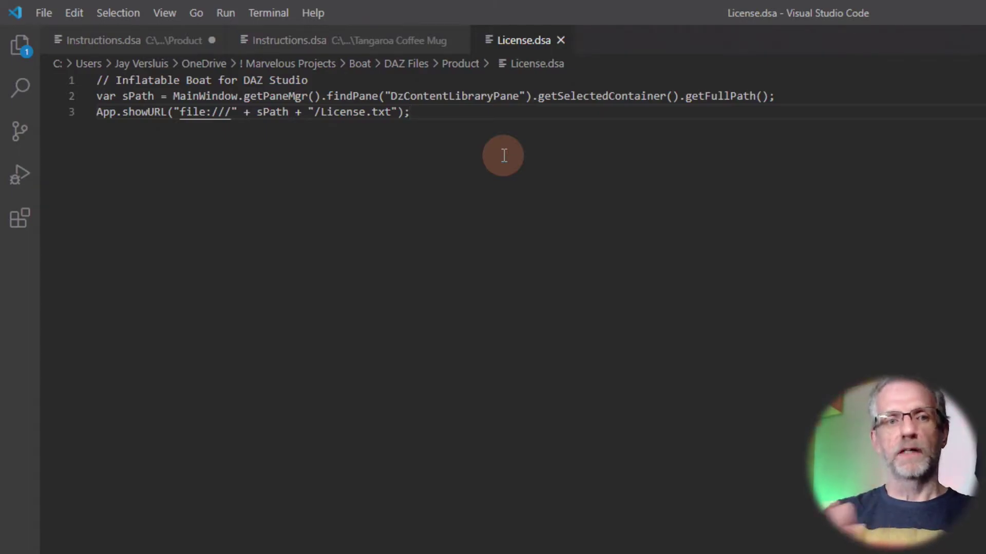
# Copy License.dsa lines 2–3, the sPath lookup and showURL call, then return to File Explorer
pyautogui.doubleClick(97, 96)
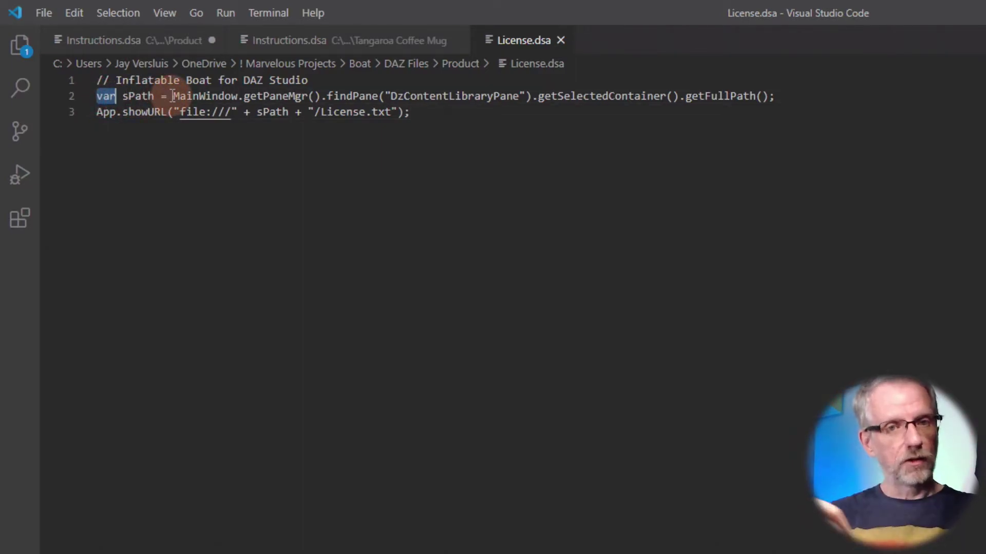
pyautogui.moveTo(173, 96); pyautogui.dragTo(770, 99)
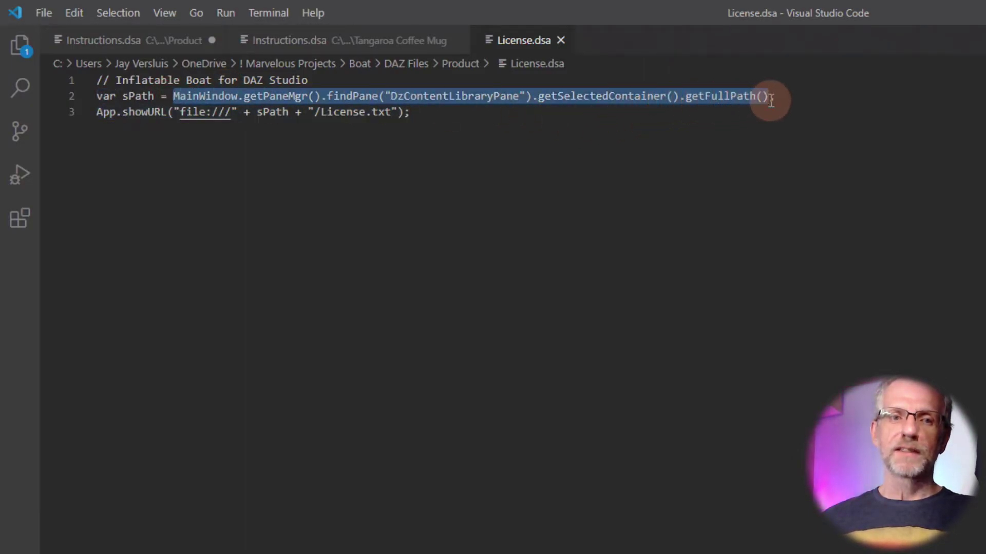
pyautogui.click(99, 114)
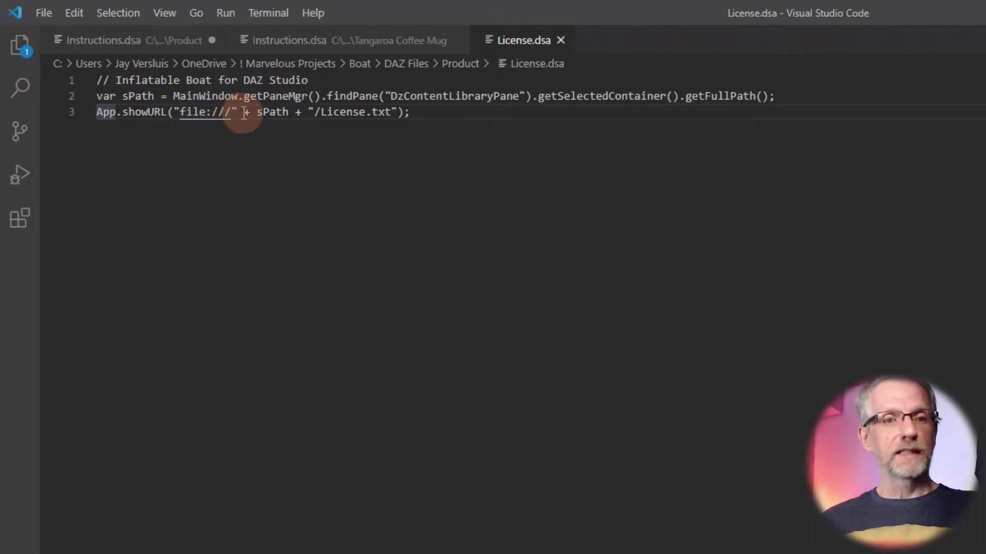
pyautogui.click(271, 112)
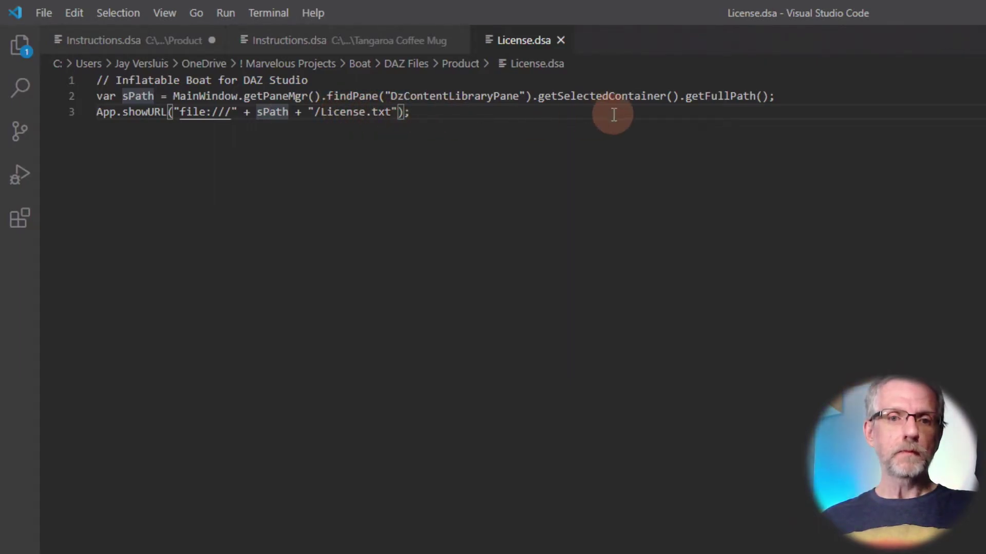
pyautogui.moveTo(412, 112); pyautogui.dragTo(99, 96)
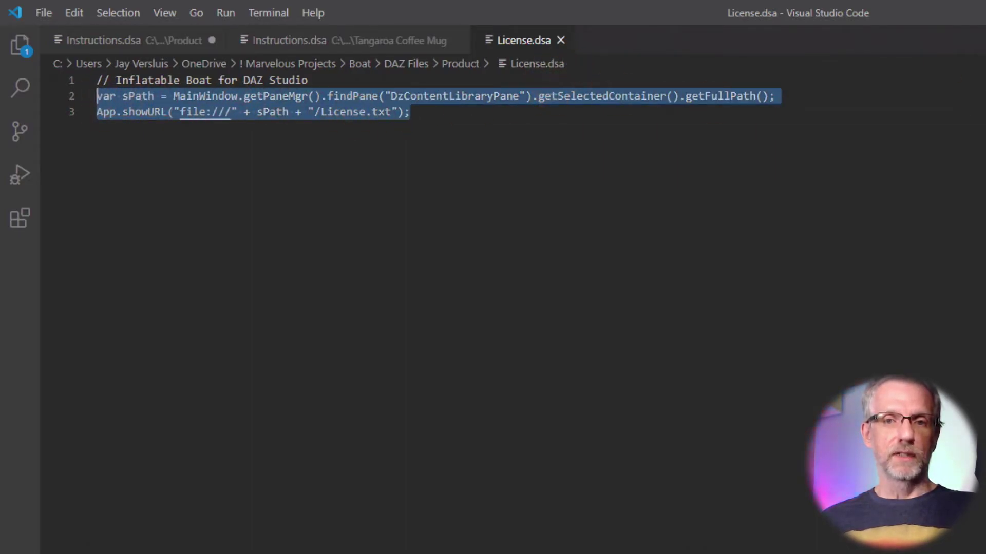
pyautogui.hotkey('alt', 'Tab')
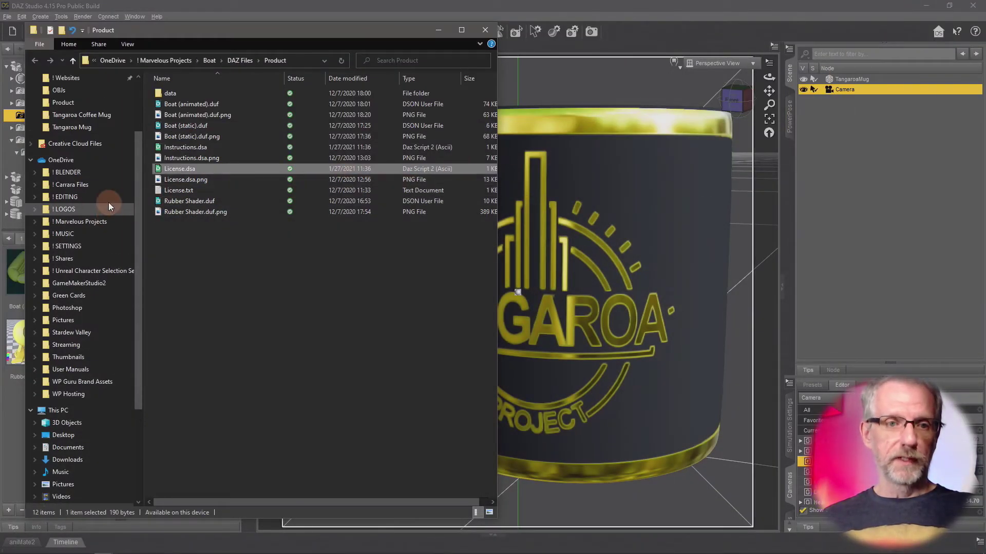
pyautogui.scroll(2, 108, 203)
pyautogui.scroll(4, 108, 203)
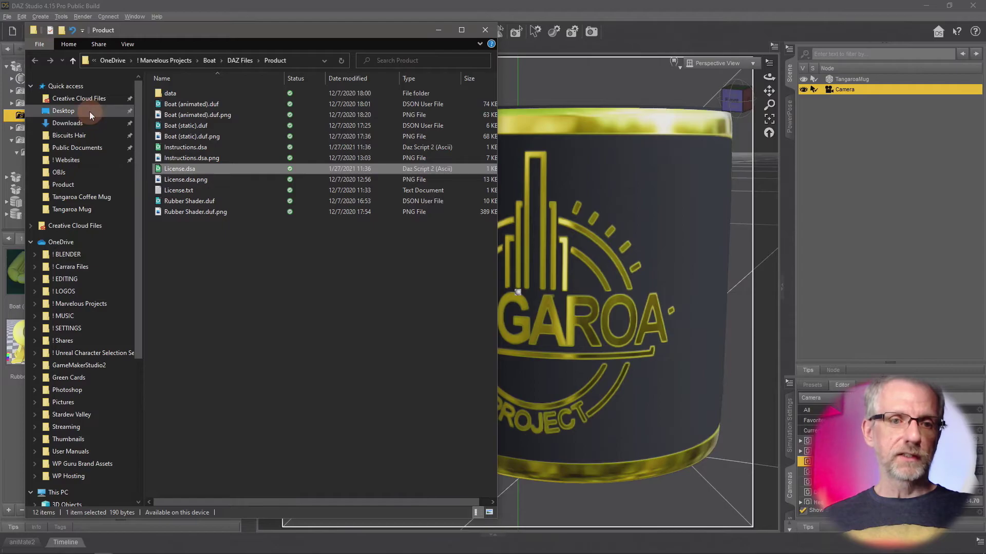
# Navigate to Desktop > Product > Props > Tangaroa Coffee Mug in File Explorer
pyautogui.click(64, 112)
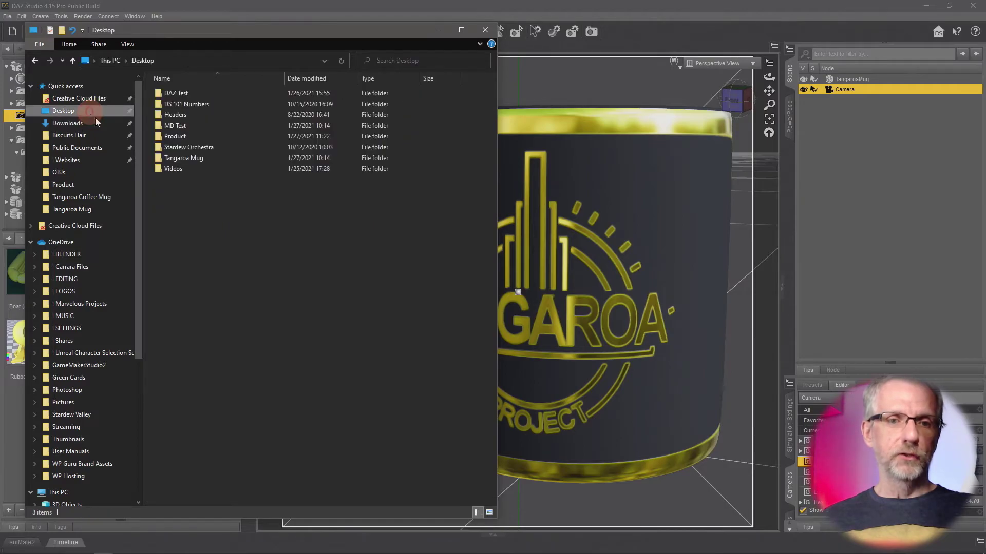
pyautogui.doubleClick(205, 135)
pyautogui.doubleClick(200, 106)
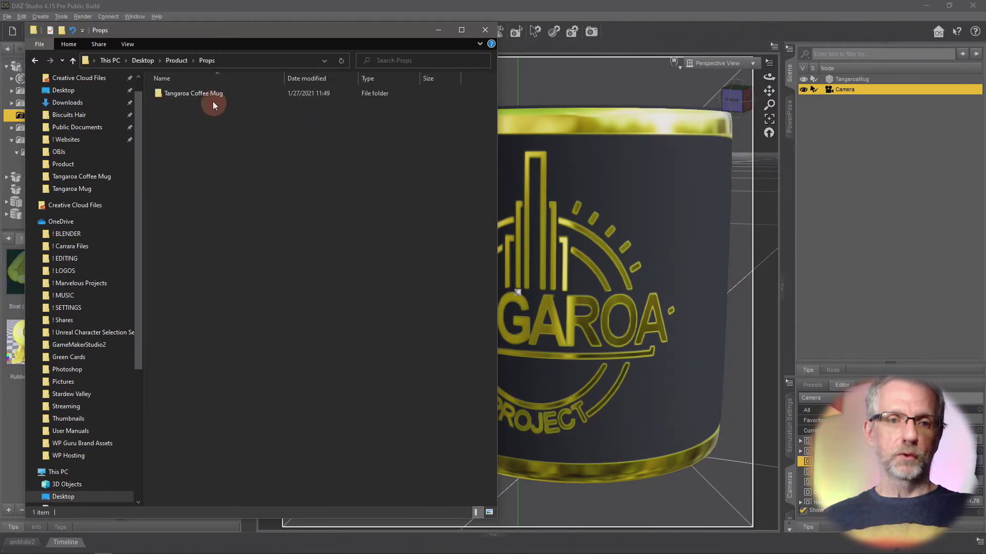
pyautogui.doubleClick(209, 94)
# Create a new text document there named License.dsa, accepting the extension change
pyautogui.rightClick(229, 217)
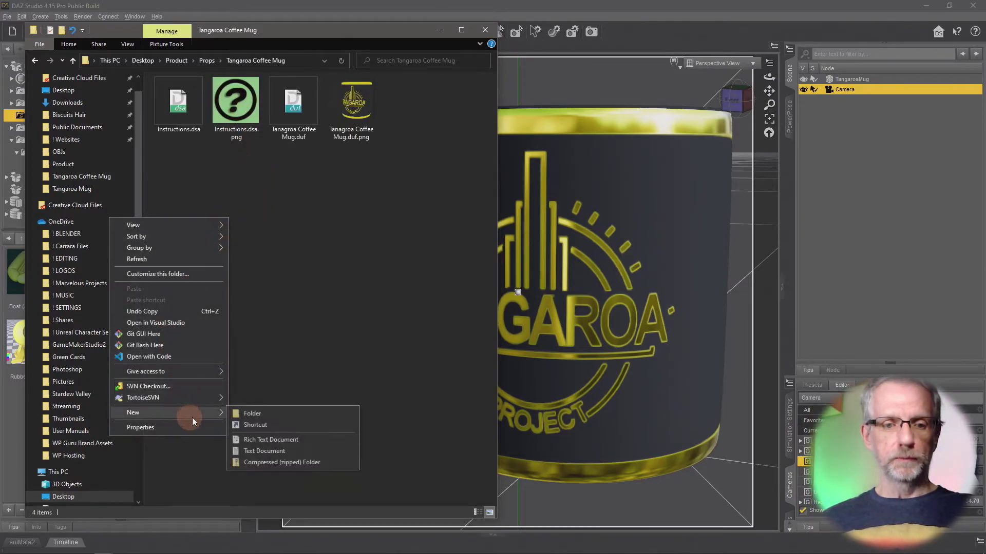
pyautogui.click(286, 452)
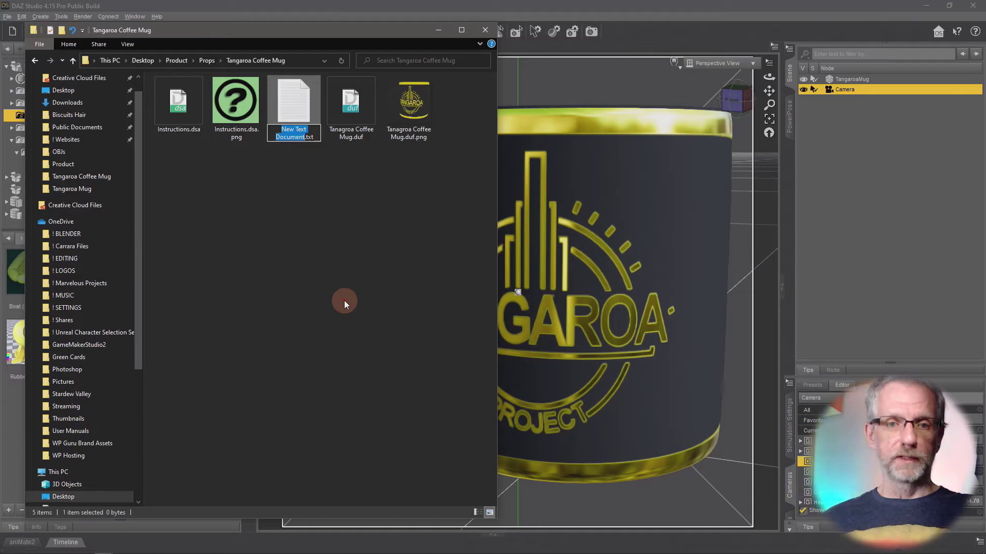
pyautogui.write('License')
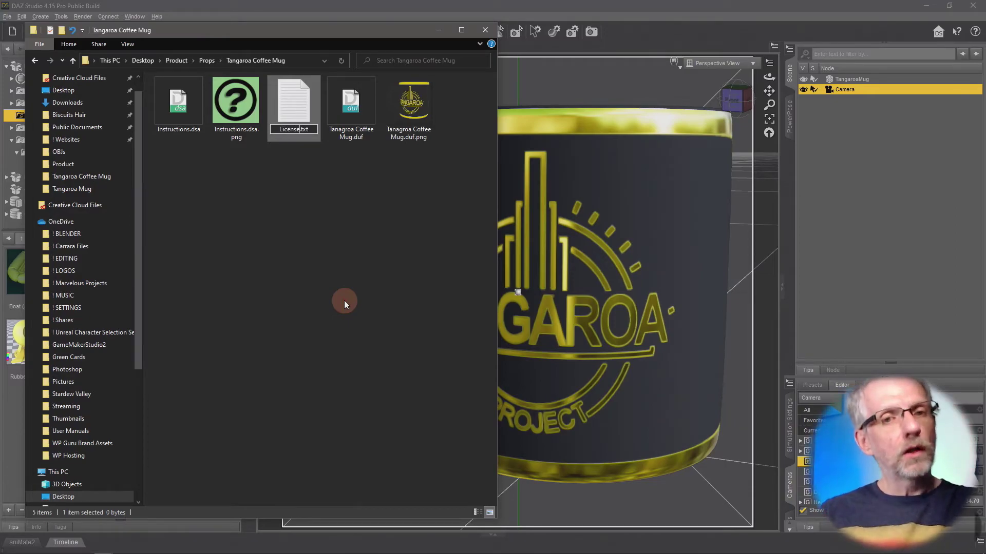
pyautogui.press('Delete')
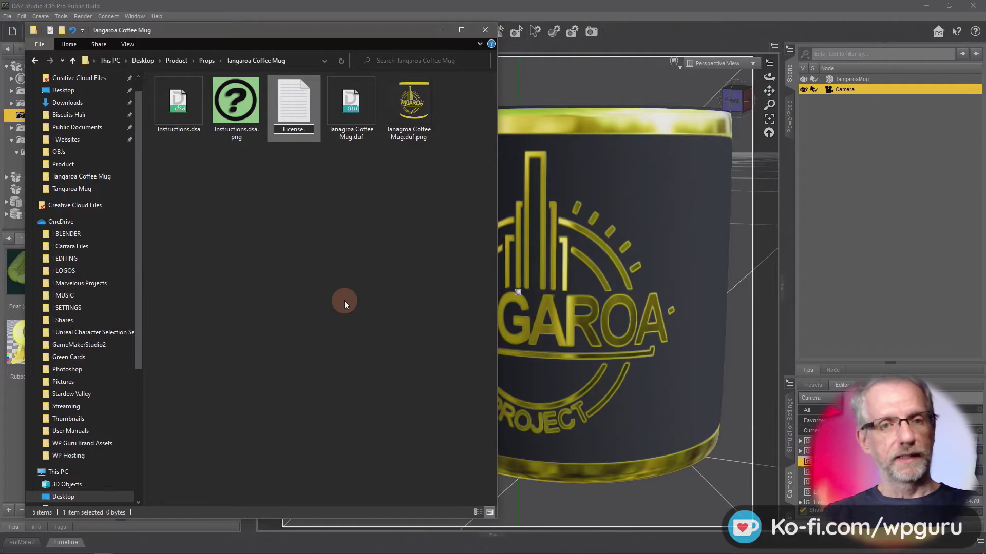
pyautogui.write('dsa')
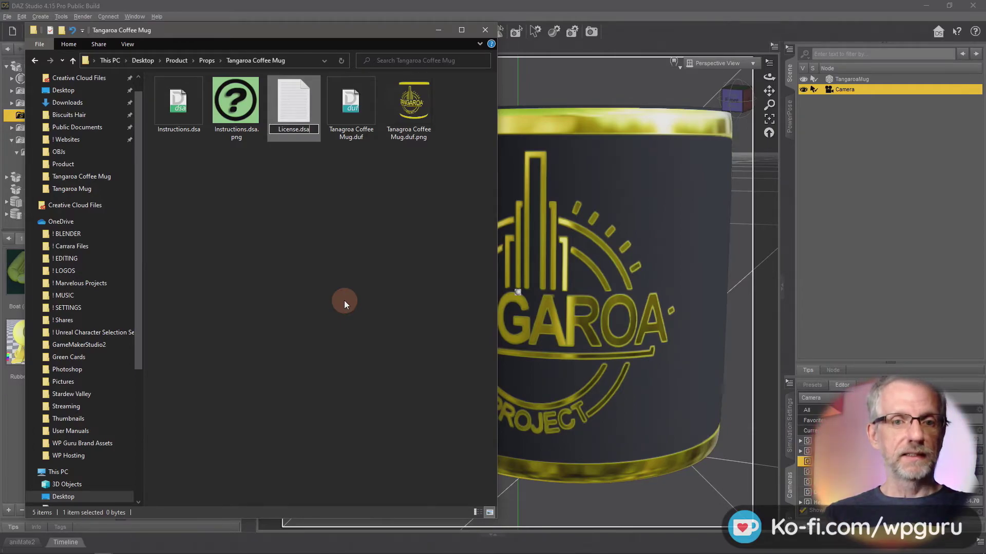
pyautogui.press('Return')
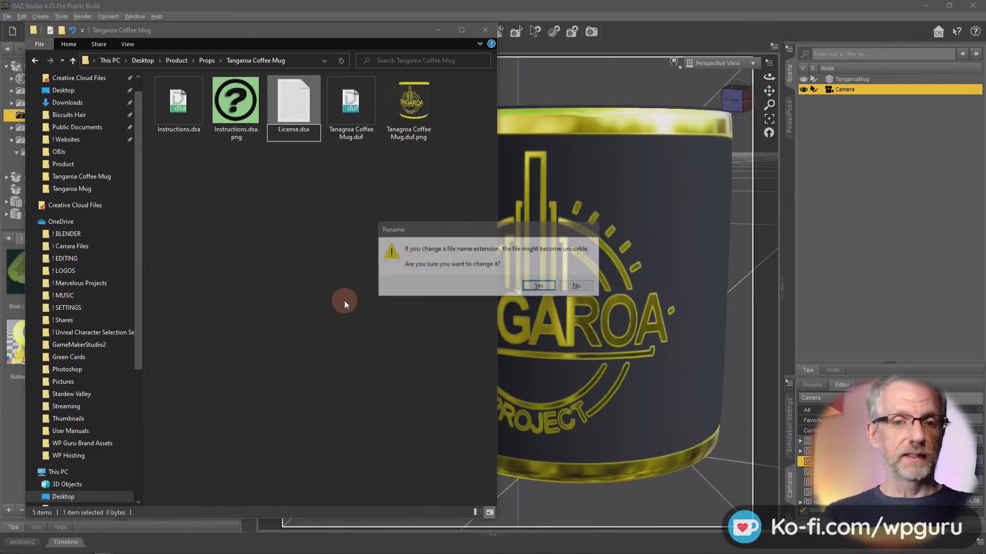
pyautogui.click(537, 288)
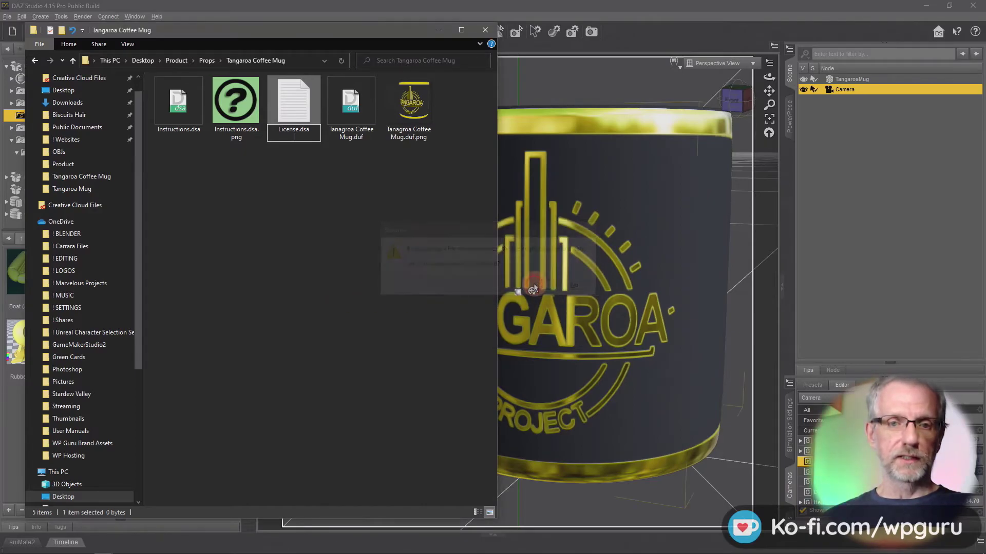
pyautogui.rightClick(294, 87)
# Paste the copied code into License.dsa under a '// CC0 License' comment, save, and close Code
pyautogui.click(258, 120)
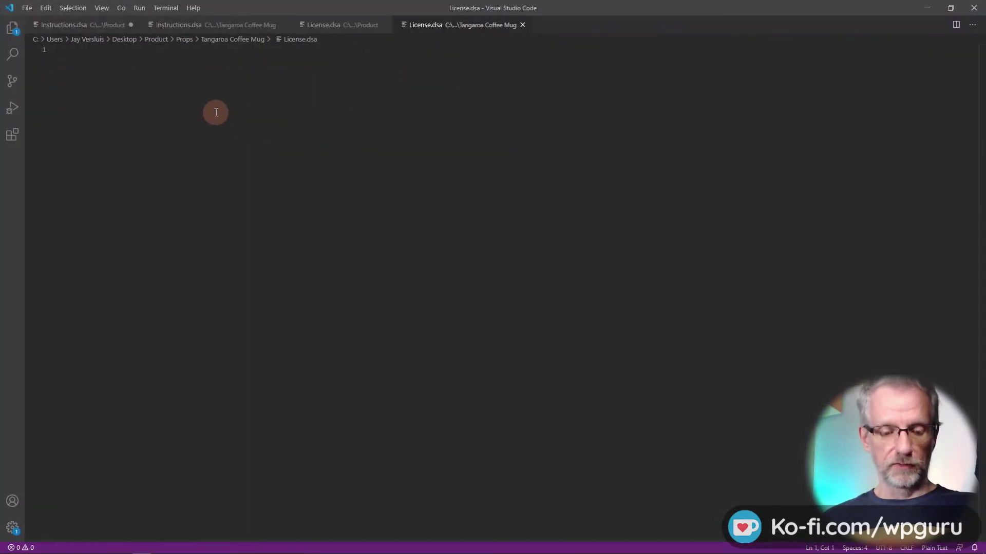
pyautogui.write('var sPath = MainWindow.getPaneMgr().findPane("DzContentLibraryPane").getSelectedContainer().getFullPath(); App.showURL("file:///" + sPath + "/License.txt");')
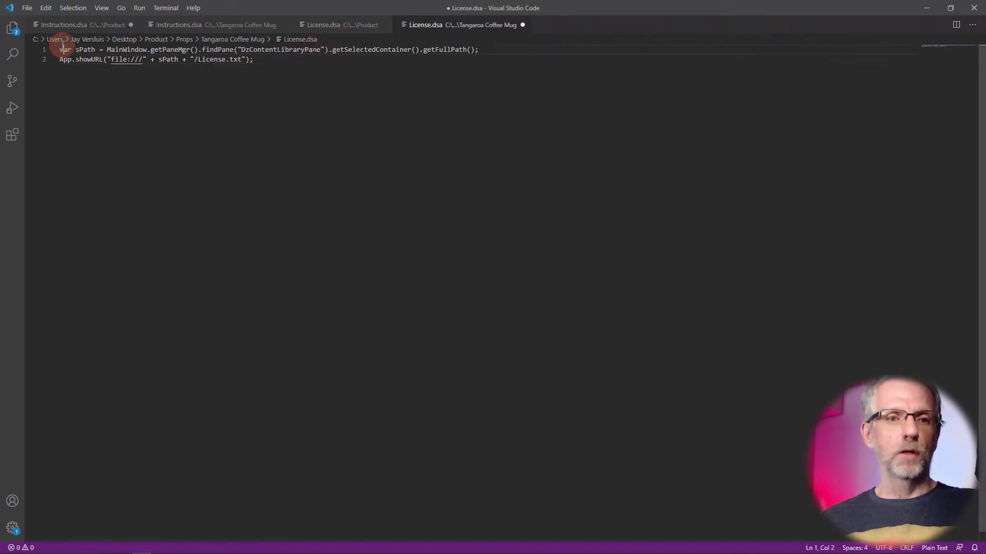
pyautogui.press('Return')
pyautogui.press('Up')
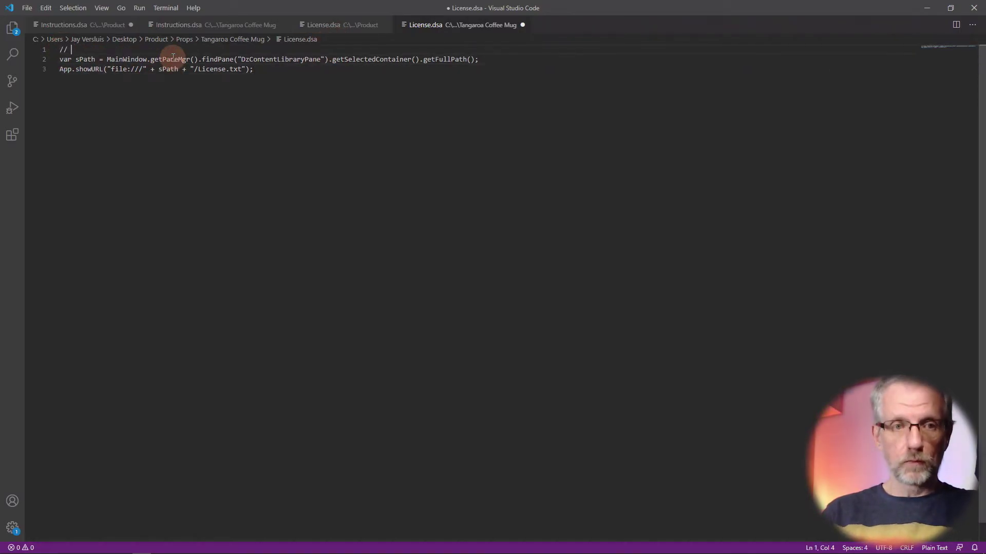
pyautogui.write('// CC0 License')
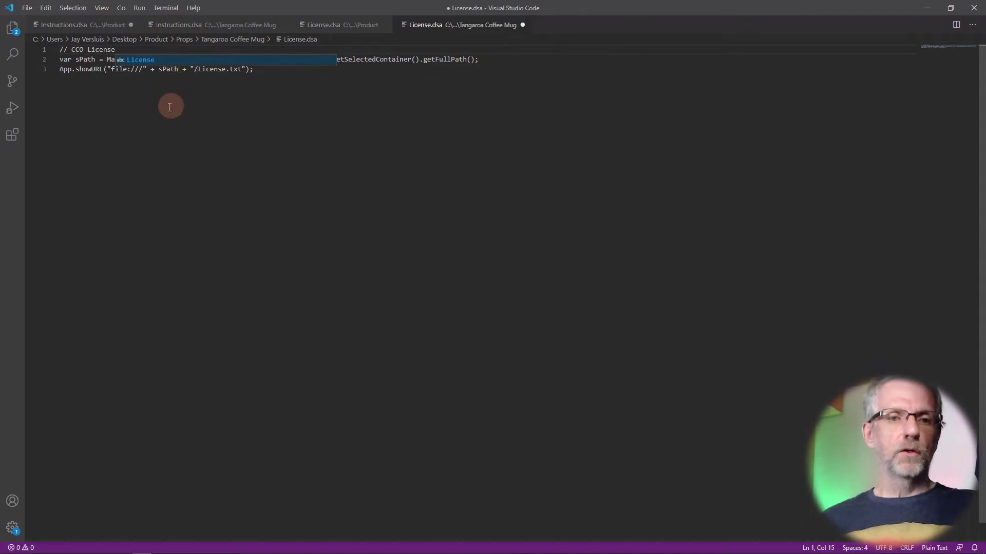
pyautogui.click(262, 68)
pyautogui.hotkey('ctrl', 's')
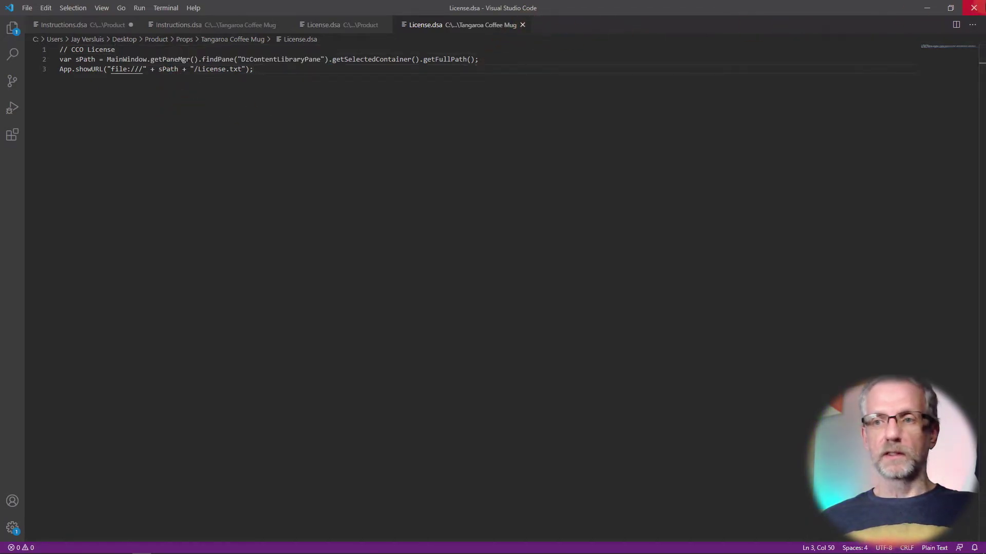
pyautogui.click(973, 7)
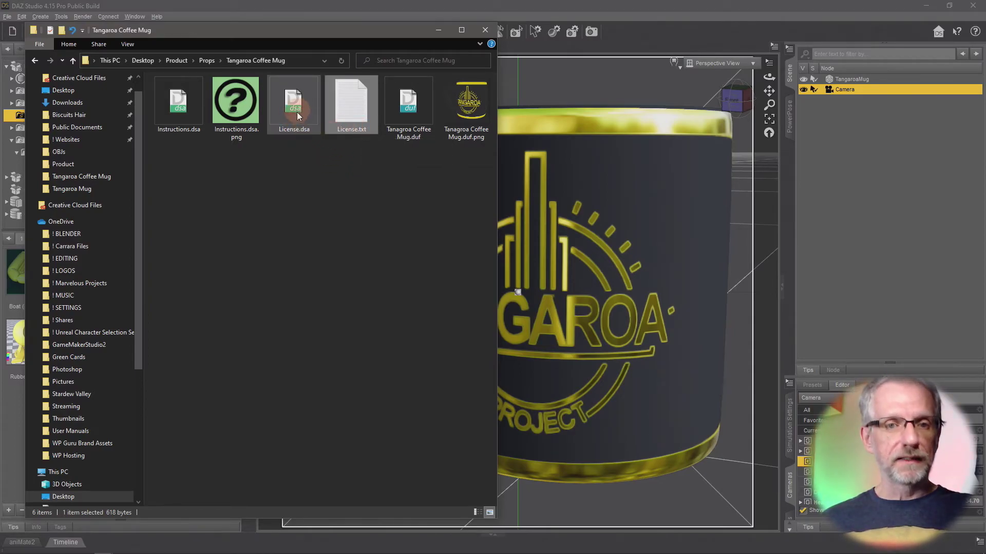
# Run License from DAZ Studio's Tangaroa Coffee Mug folder, check the CC0 text, and close Notepad
pyautogui.click(572, 12)
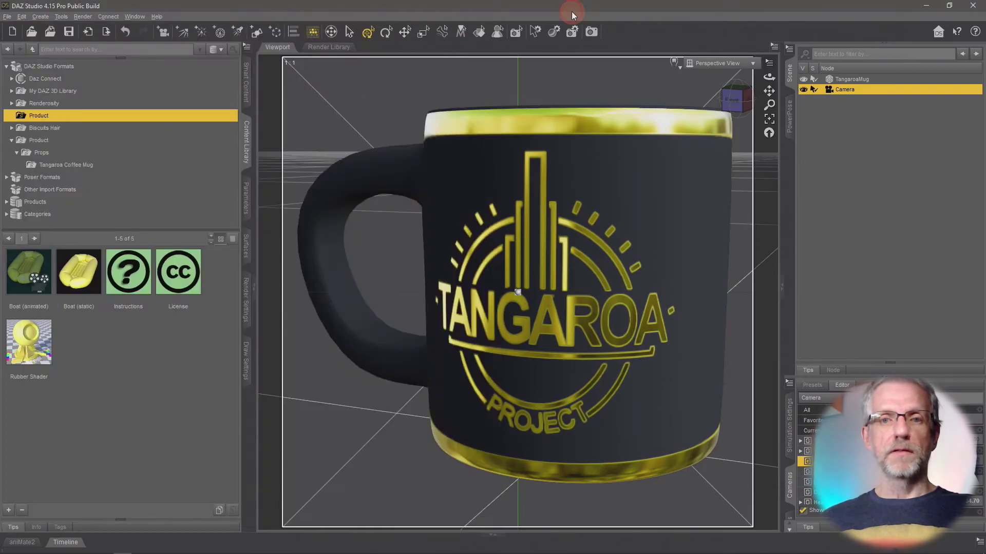
pyautogui.click(66, 164)
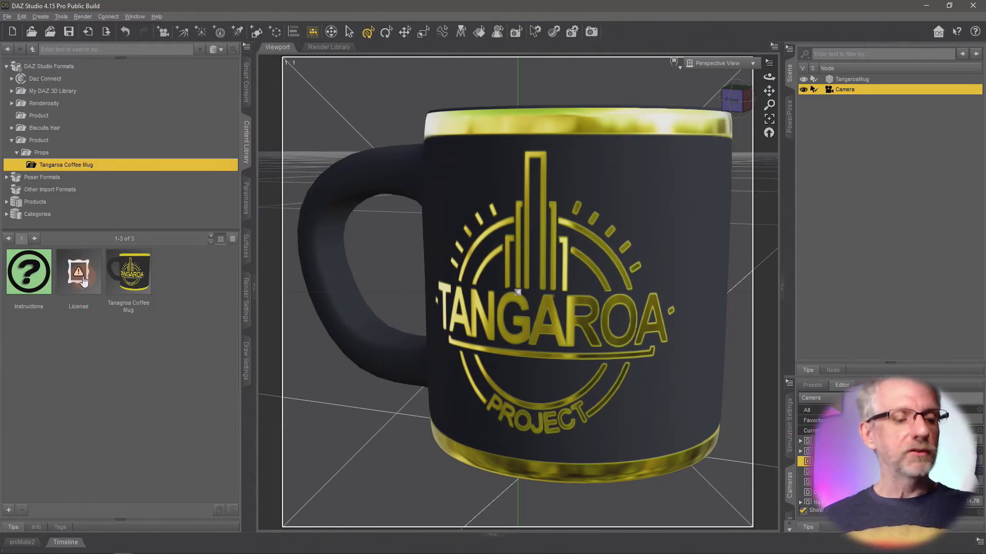
pyautogui.doubleClick(79, 274)
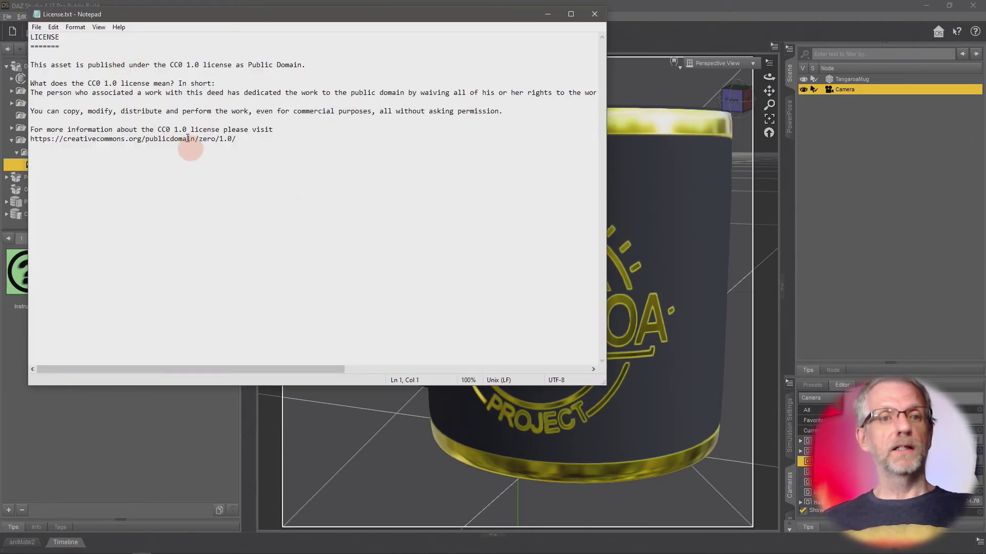
pyautogui.click(599, 15)
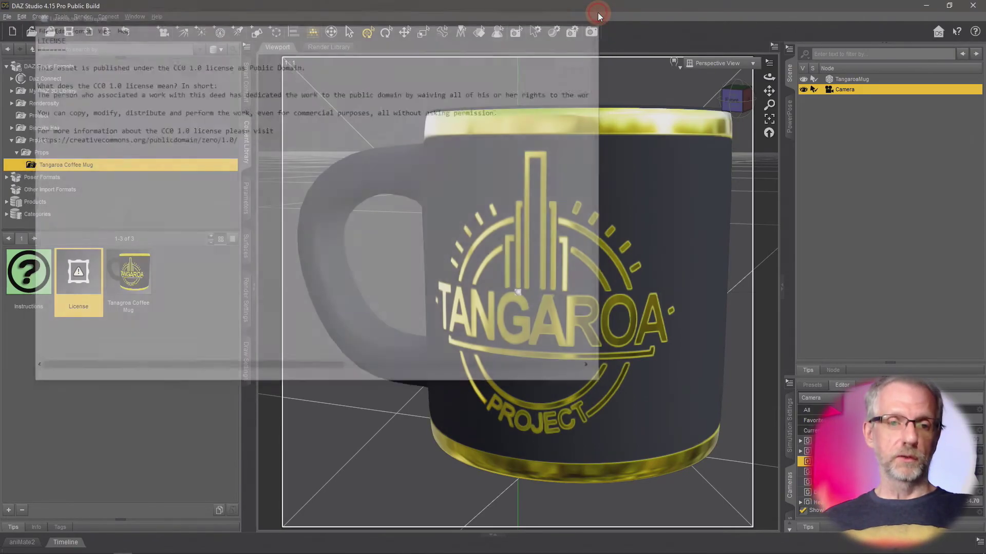